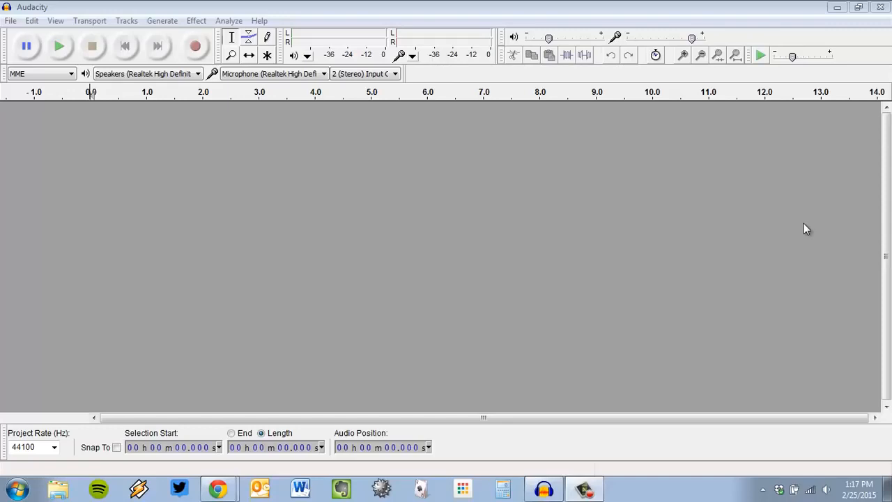
- Look up the Audacity Manual tutorial on mixing a narration with background music in Chrome and return to Audacity
{"action": "left_click", "coordinate": [669, 3]}
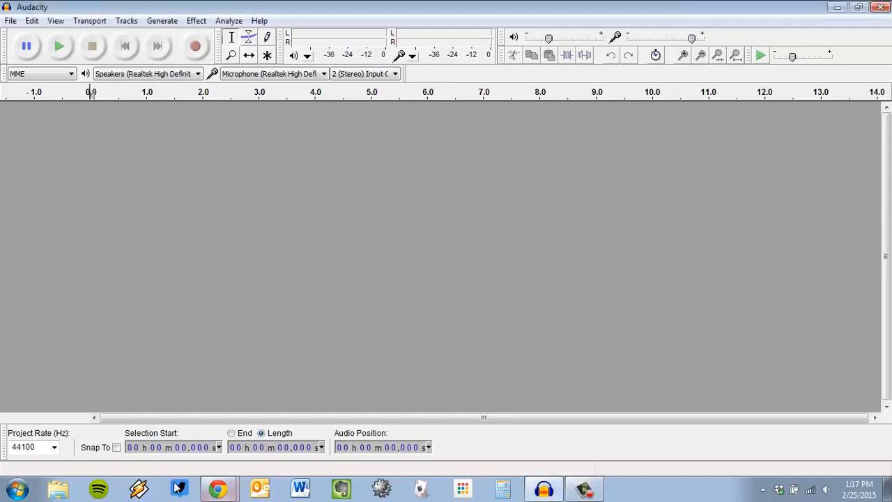
{"action": "left_click", "coordinate": [218, 488]}
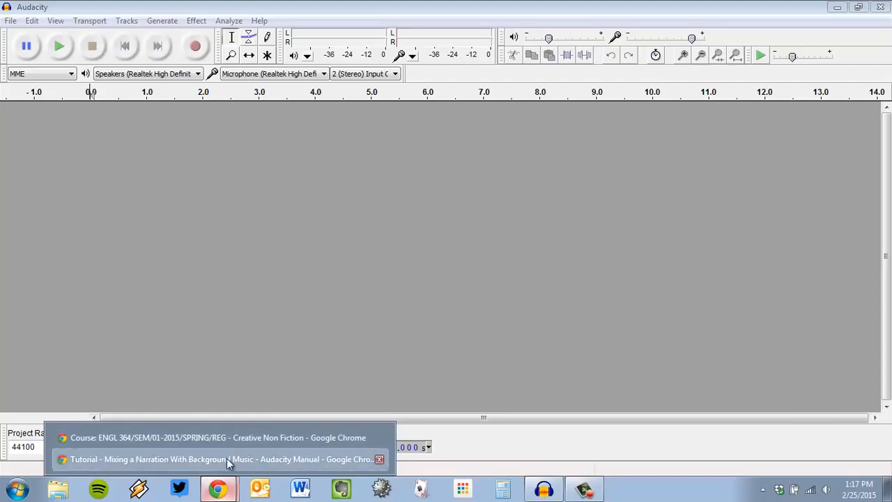
{"action": "left_click", "coordinate": [226, 458]}
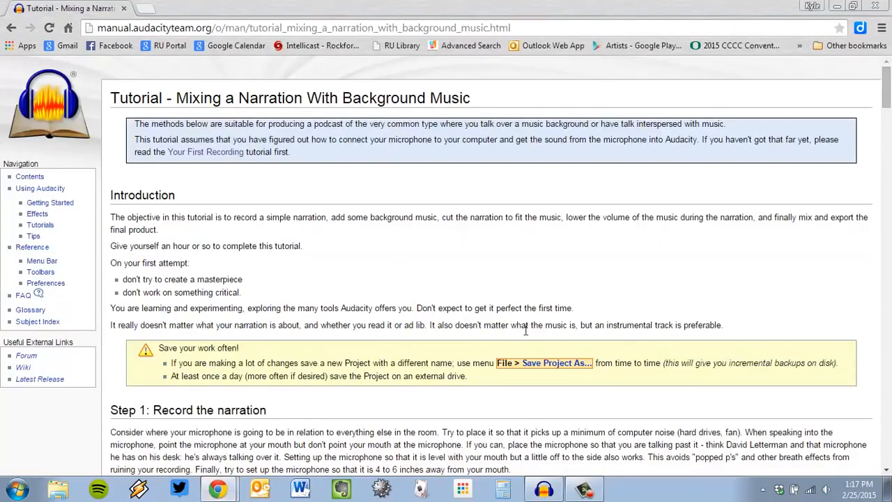
{"action": "left_click", "coordinate": [547, 492]}
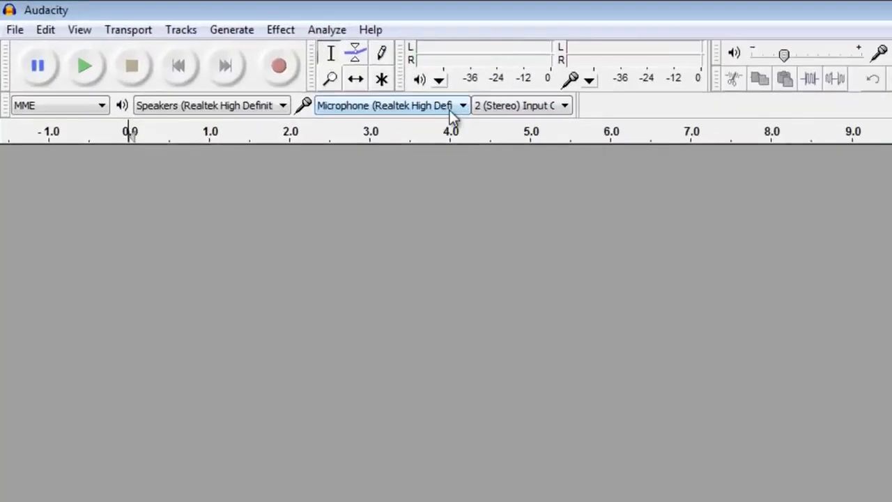
- Set the recording device to the Yeti Stereo Microphone and start monitoring the input level
{"action": "left_click", "coordinate": [590, 137]}
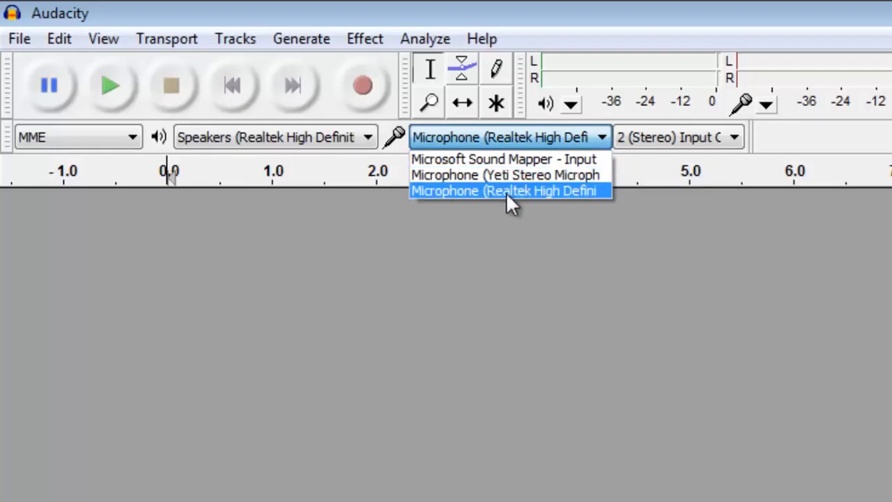
{"action": "left_click", "coordinate": [513, 174]}
{"action": "left_click", "coordinate": [513, 174]}
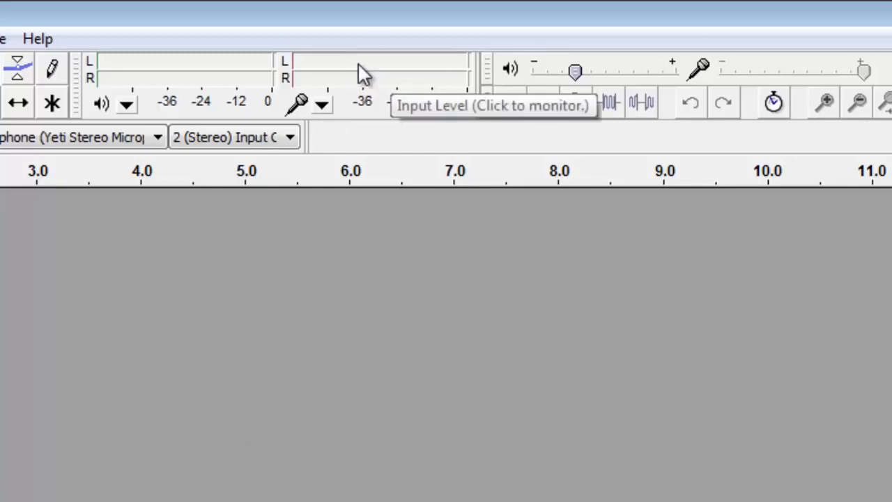
{"action": "left_click", "coordinate": [370, 78]}
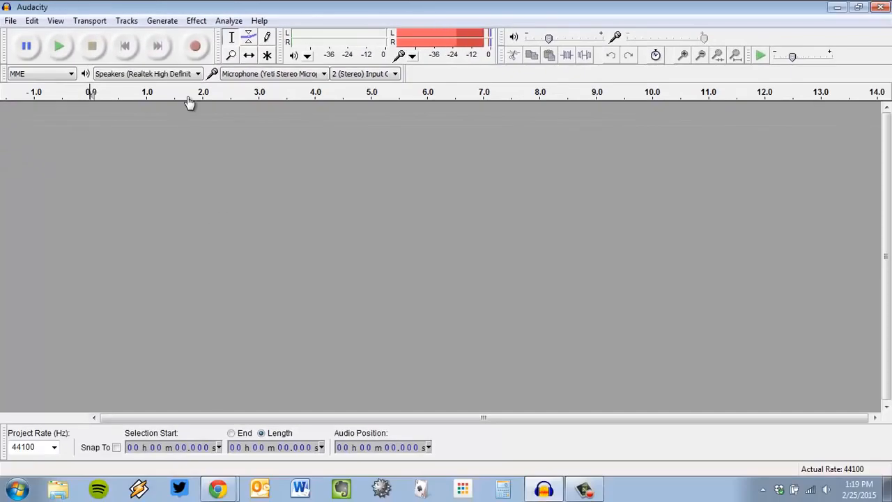
- Record a spoken narration about 38 seconds long and fit the whole recording in the window
{"action": "left_click", "coordinate": [196, 46]}
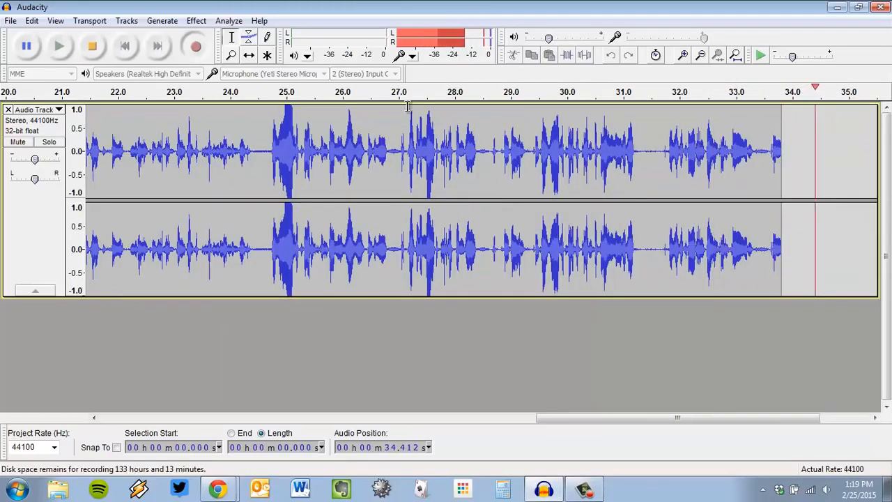
{"action": "left_click", "coordinate": [98, 46]}
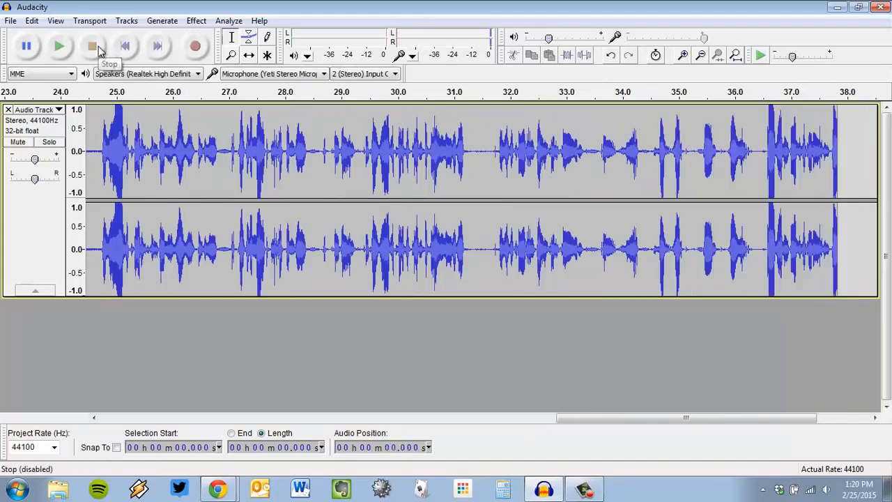
{"action": "left_click_drag", "start_coordinate": [608, 421], "coordinate": [175, 421]}
{"action": "left_click", "coordinate": [56, 21]}
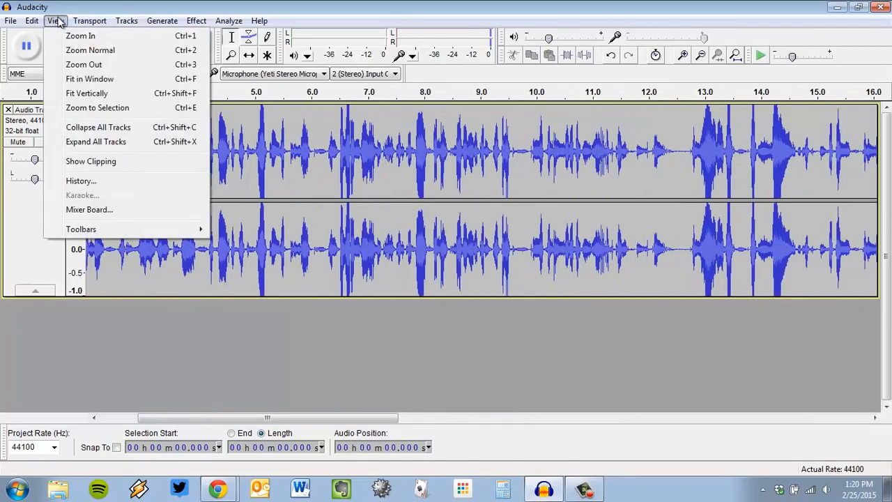
{"action": "left_click", "coordinate": [78, 79]}
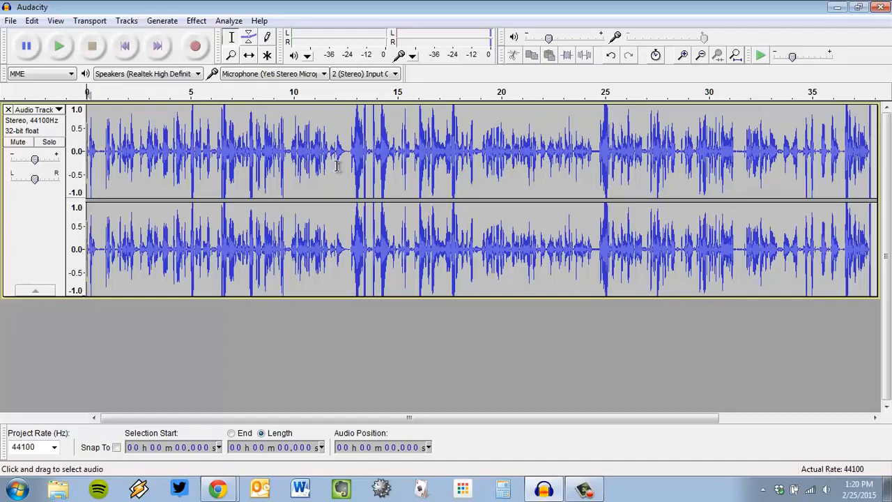
- Try out selecting the entire narration and separate stretches of it, ending with about 11 seconds starting near 19.7 s
{"action": "key", "text": "ctrl+a"}
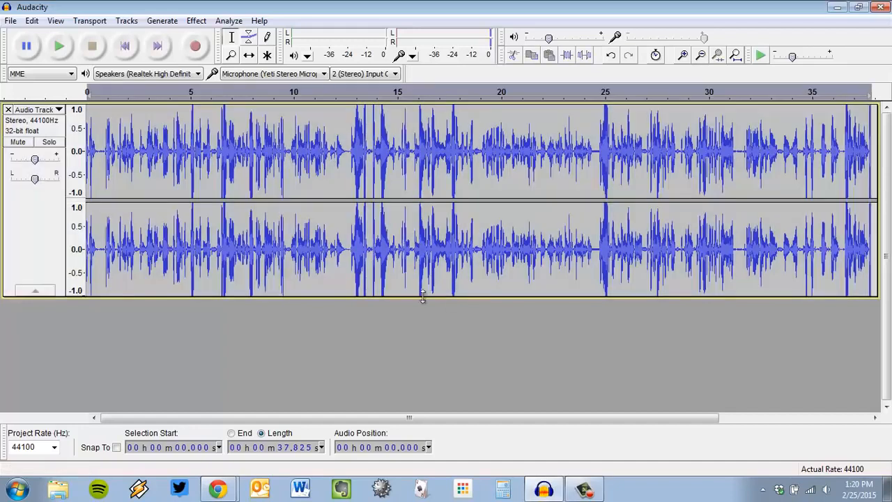
{"action": "left_click", "coordinate": [22, 218]}
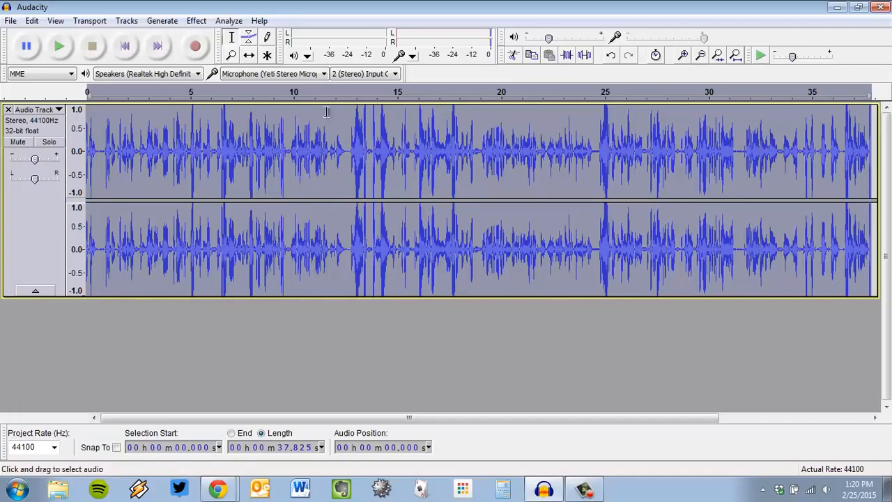
{"action": "left_click", "coordinate": [245, 140]}
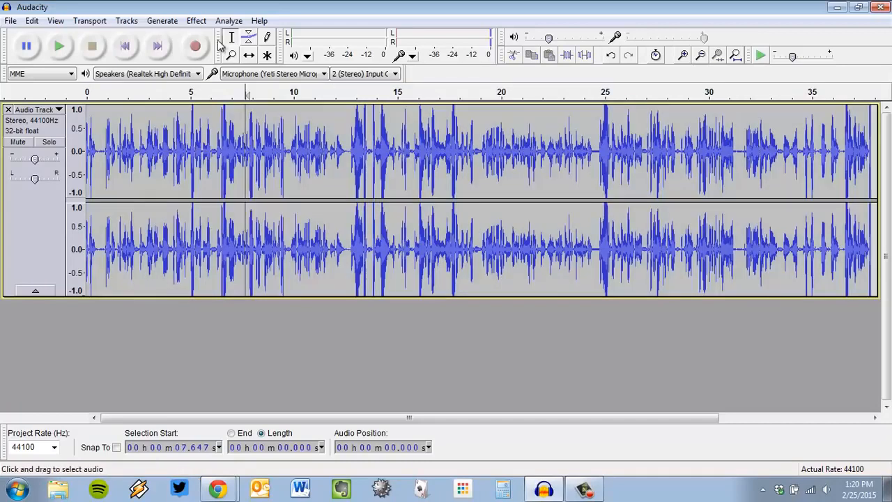
{"action": "left_click_drag", "start_coordinate": [249, 141], "coordinate": [432, 144]}
{"action": "left_click_drag", "start_coordinate": [497, 142], "coordinate": [725, 141]}
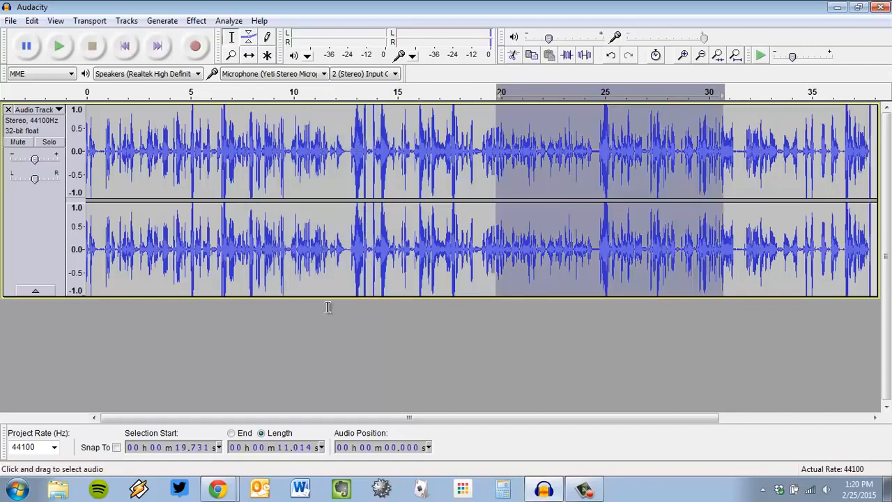
- Apply the Compressor effect to the whole narration track with a -18 dB threshold and a 6:1 ratio, and clear the selection
{"action": "left_click", "coordinate": [29, 244]}
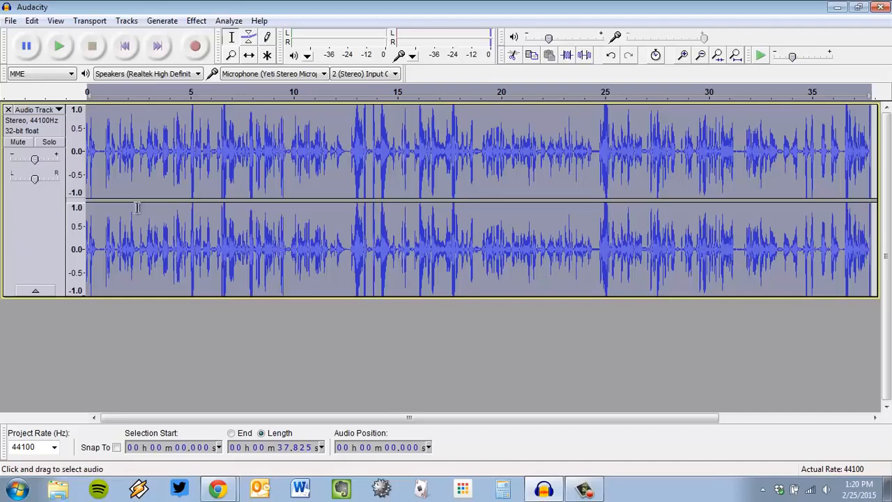
{"action": "left_click", "coordinate": [201, 22]}
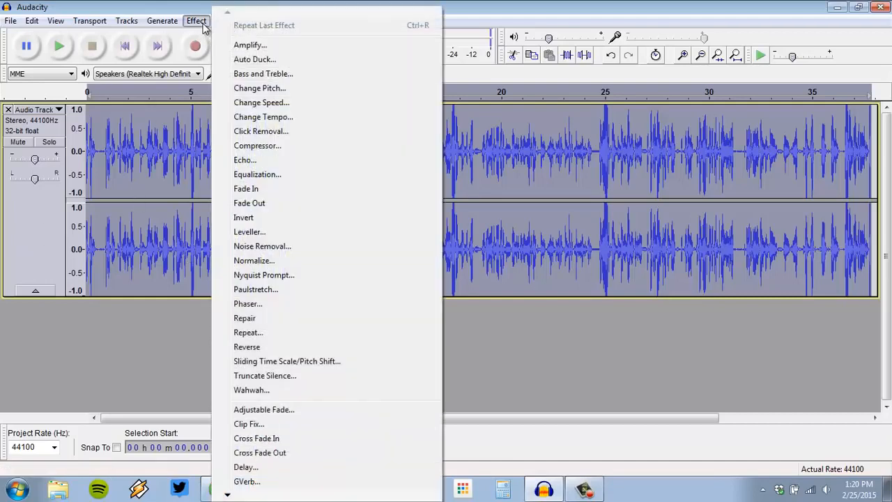
{"action": "left_click", "coordinate": [287, 149]}
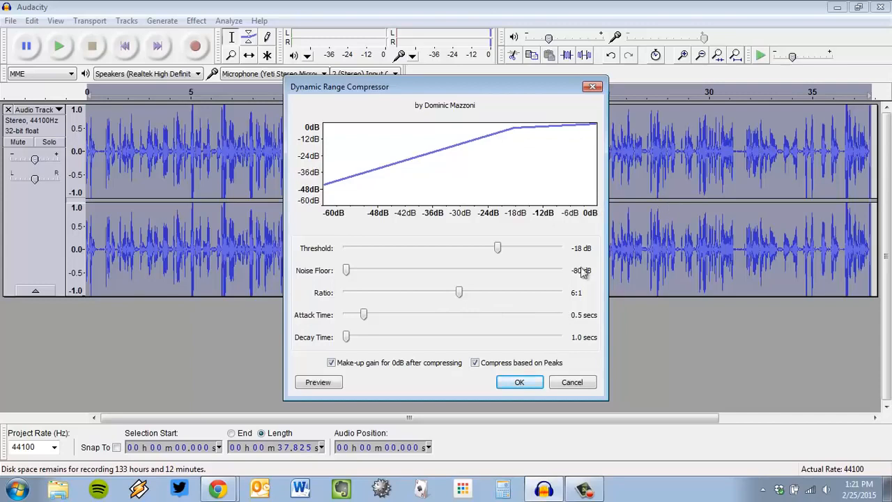
{"action": "left_click", "coordinate": [218, 489]}
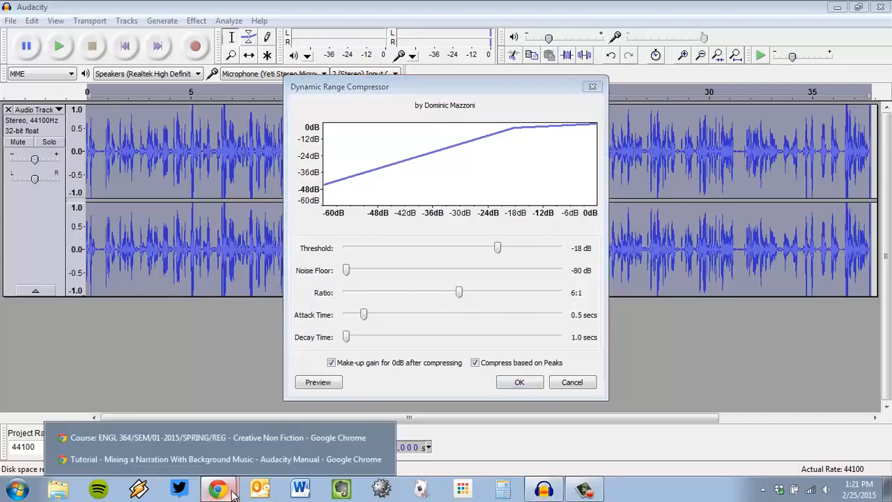
{"action": "left_click", "coordinate": [231, 461]}
{"action": "scroll", "coordinate": [412, 222], "scroll_direction": "down", "scroll_amount": 15}
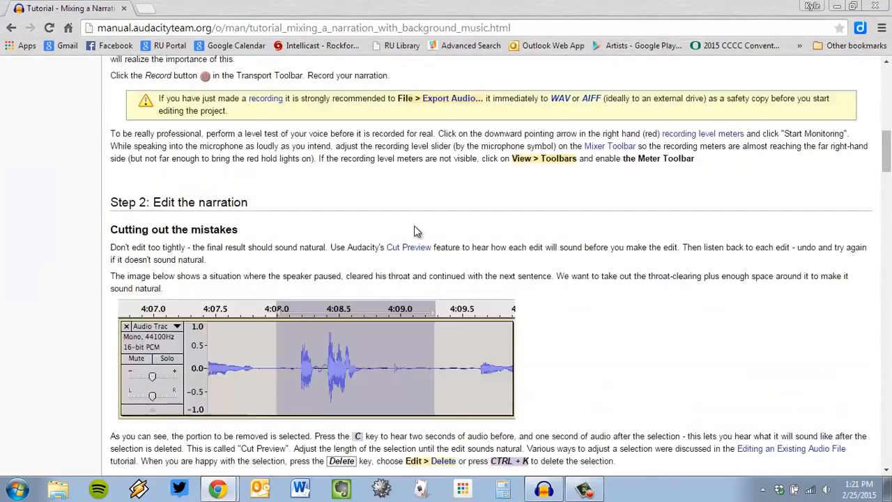
{"action": "key", "text": "alt+Tab"}
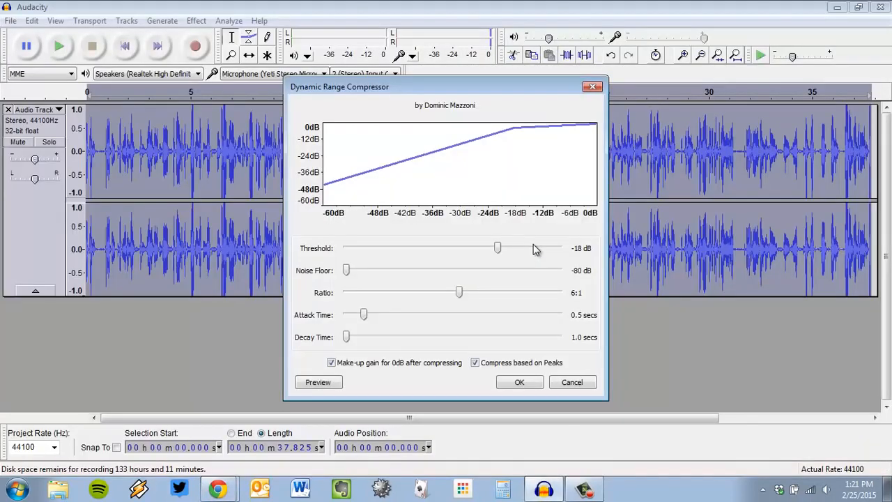
{"action": "left_click", "coordinate": [524, 382]}
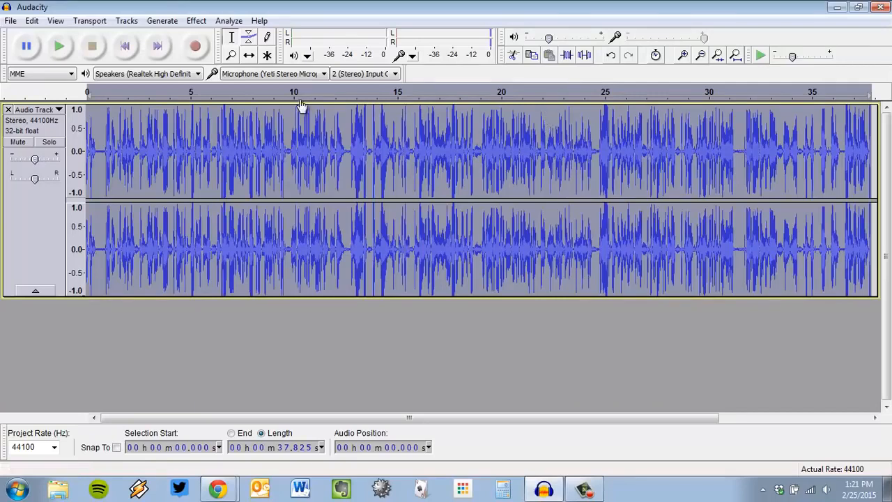
{"action": "left_click", "coordinate": [386, 138]}
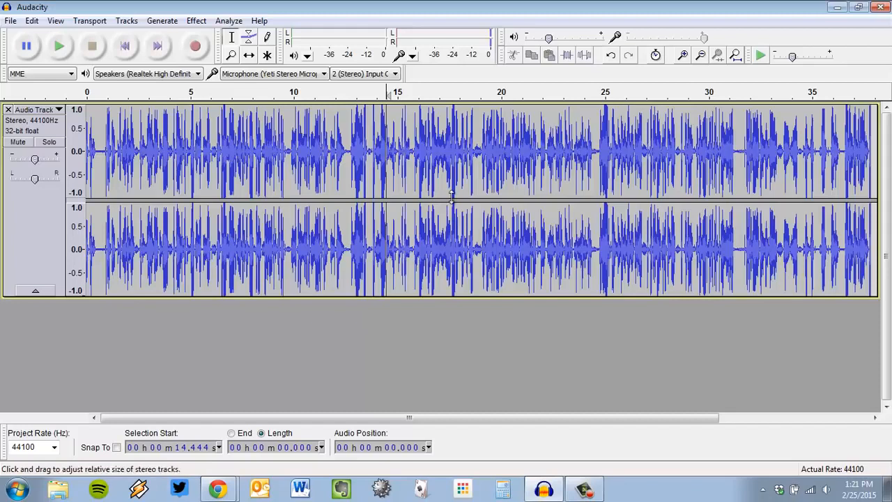
- Import the song 01 Vertigogo (Opening Theme) from the Windows Music library into the project as a second track
{"action": "left_click", "coordinate": [54, 491]}
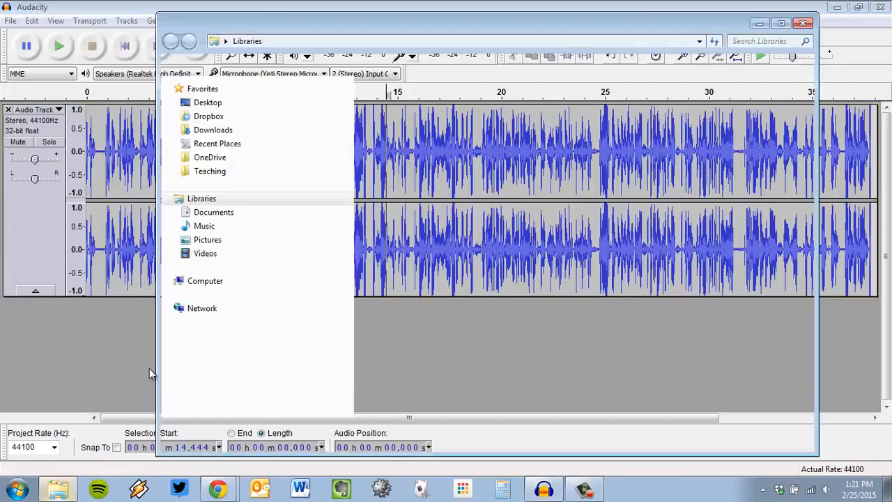
{"action": "double_click", "coordinate": [589, 129]}
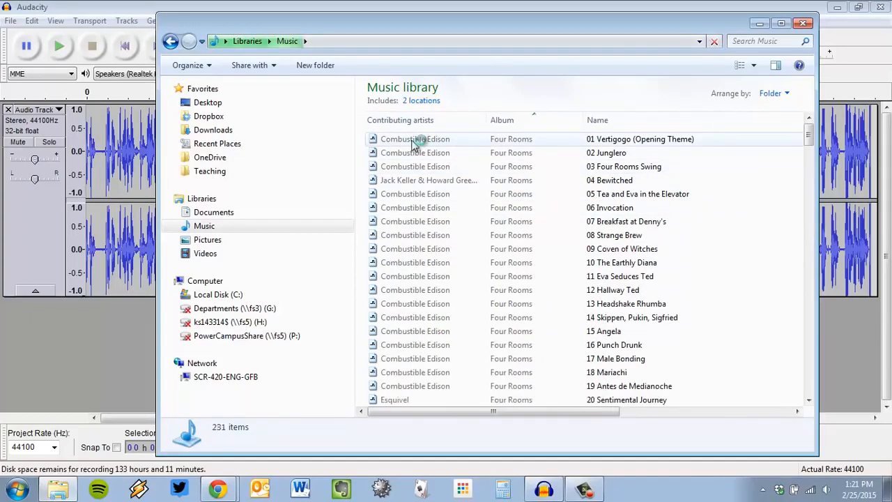
{"action": "left_click", "coordinate": [410, 142]}
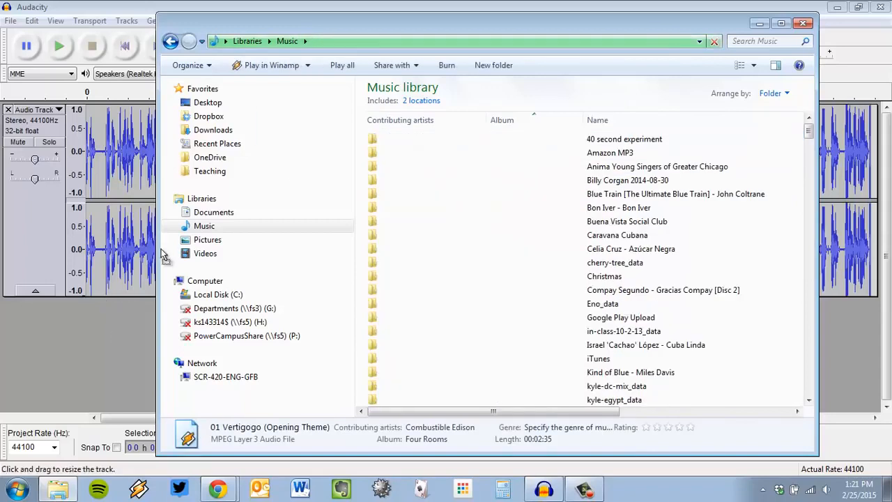
{"action": "left_click", "coordinate": [115, 5]}
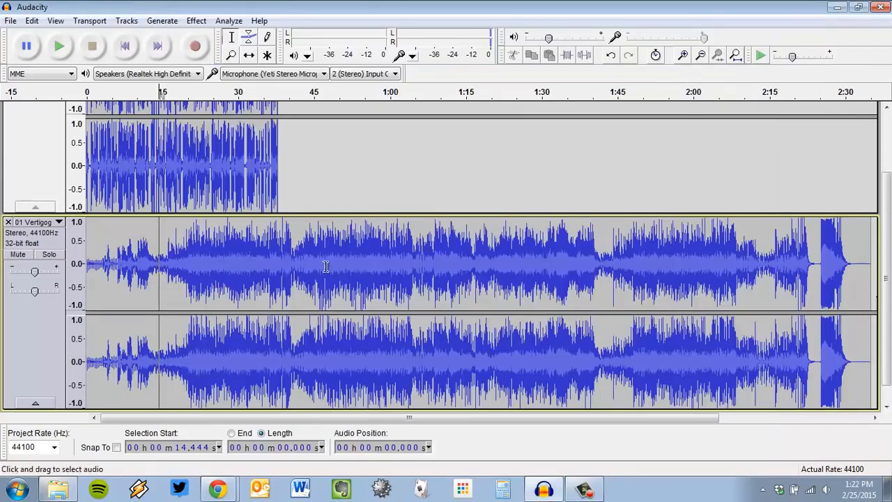
- Examine the narration and music tracks at different zoom levels and compare their lengths along the timeline
{"action": "scroll", "coordinate": [196, 349], "scroll_direction": "up", "scroll_amount": 3}
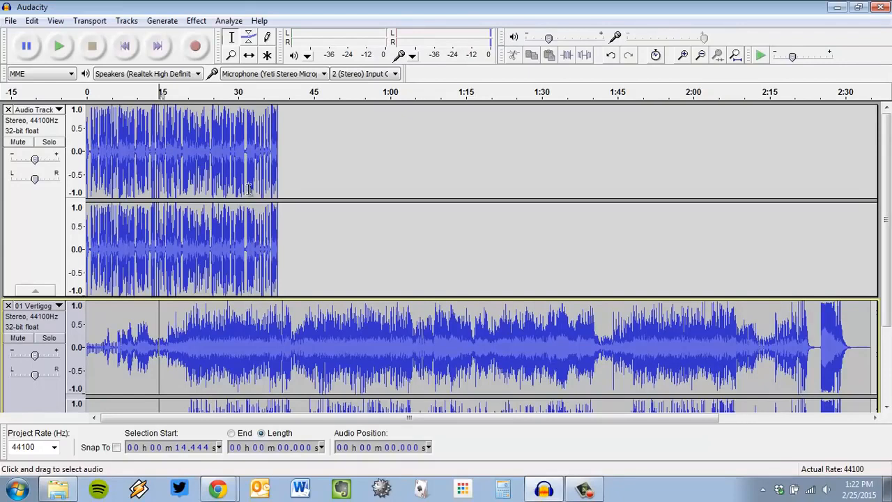
{"action": "scroll", "coordinate": [249, 188], "scroll_direction": "up", "scroll_amount": 4}
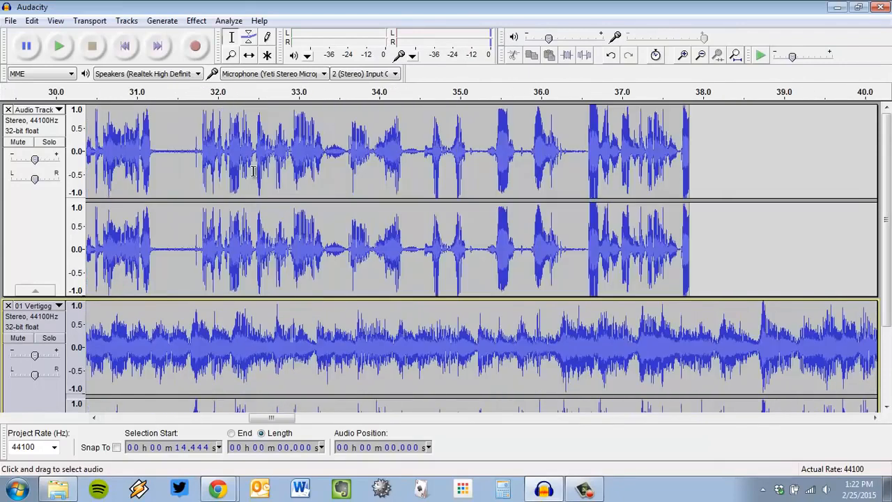
{"action": "scroll", "coordinate": [269, 178], "scroll_direction": "down", "scroll_amount": 3}
{"action": "left_click_drag", "start_coordinate": [390, 423], "coordinate": [325, 422]}
{"action": "scroll", "coordinate": [195, 320], "scroll_direction": "down", "scroll_amount": 3}
{"action": "scroll", "coordinate": [119, 132], "scroll_direction": "up", "scroll_amount": 3}
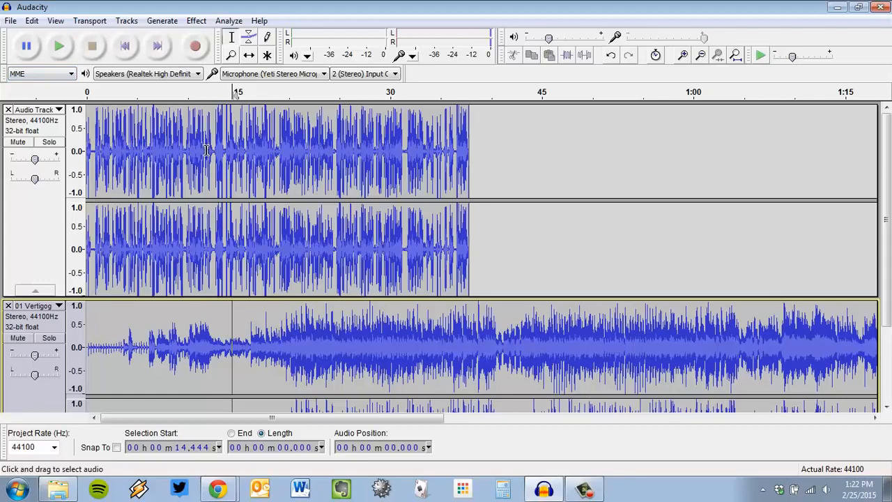
{"action": "scroll", "coordinate": [150, 206], "scroll_direction": "down", "scroll_amount": 3}
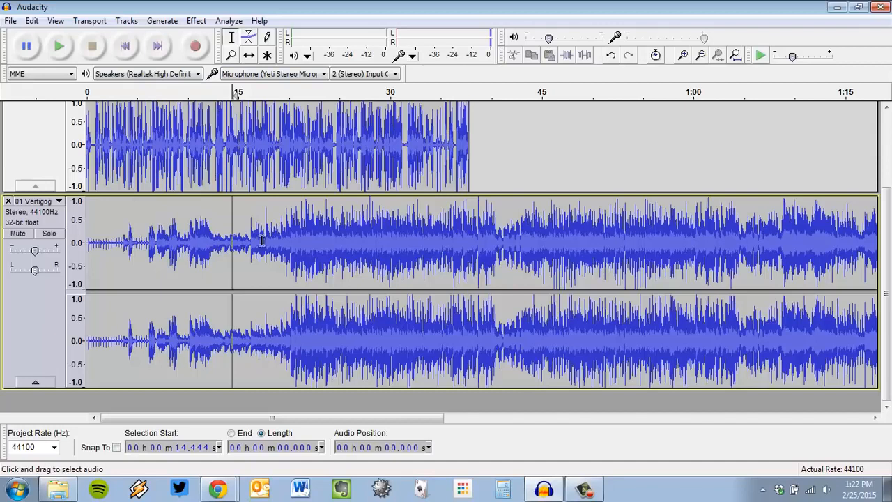
{"action": "key", "text": "ctrl+3"}
{"action": "key", "text": "ctrl+3"}
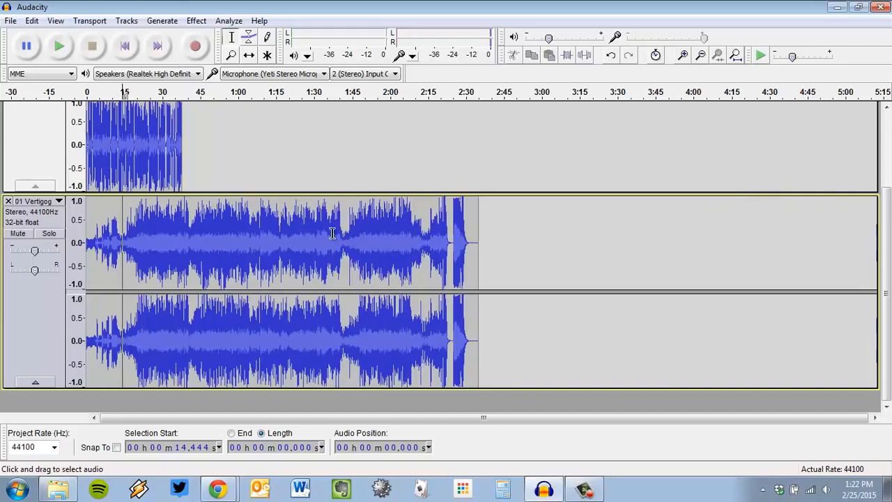
{"action": "scroll", "coordinate": [332, 232], "scroll_direction": "up", "scroll_amount": 1}
{"action": "scroll", "coordinate": [325, 237], "scroll_direction": "up", "scroll_amount": 1}
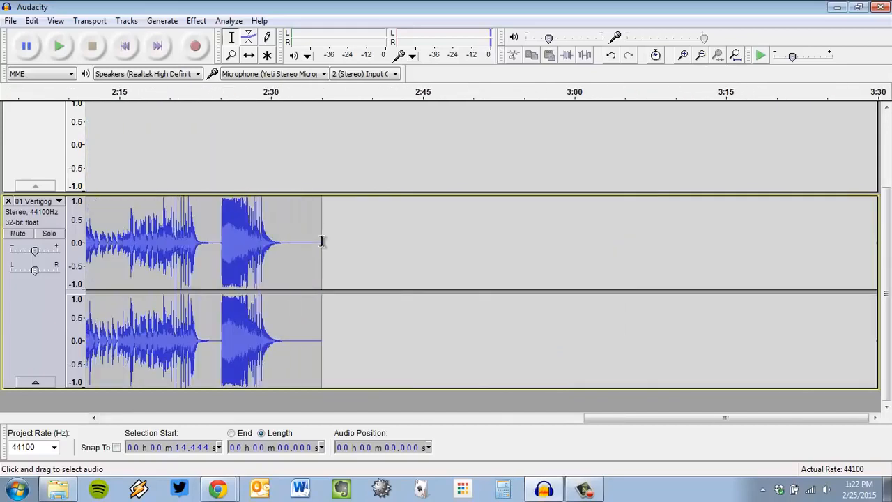
{"action": "left_click_drag", "start_coordinate": [587, 419], "coordinate": [208, 422]}
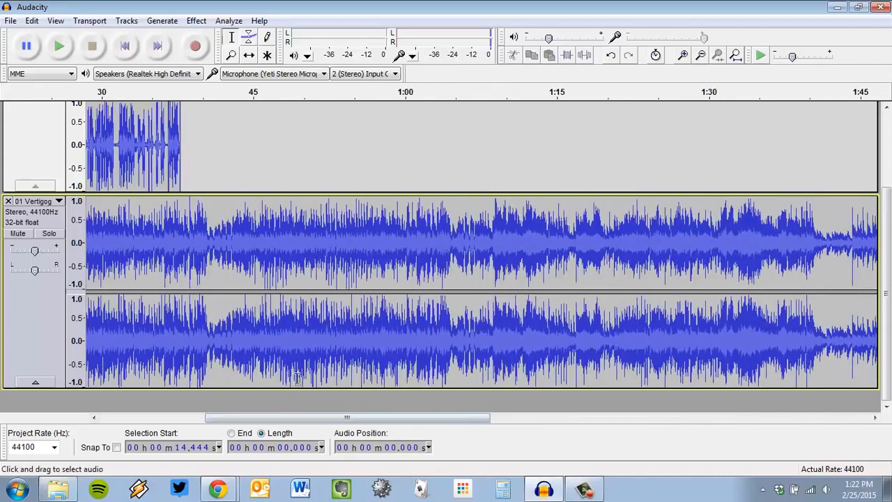
{"action": "key", "text": "ctrl+3"}
{"action": "key", "text": "ctrl+3"}
{"action": "key", "text": "ctrl+3"}
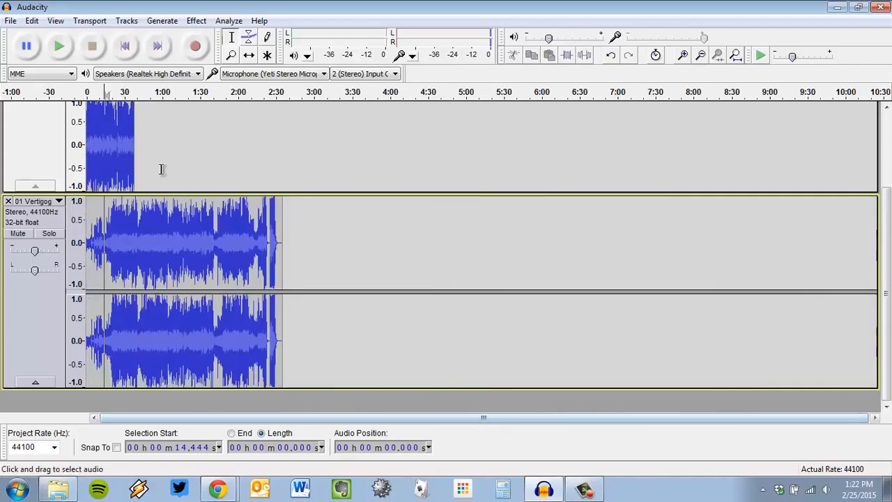
- Delete the part of the music track that runs past the narration's end, from about 37.8 s onward
{"action": "scroll", "coordinate": [111, 146], "scroll_direction": "up", "scroll_amount": 3}
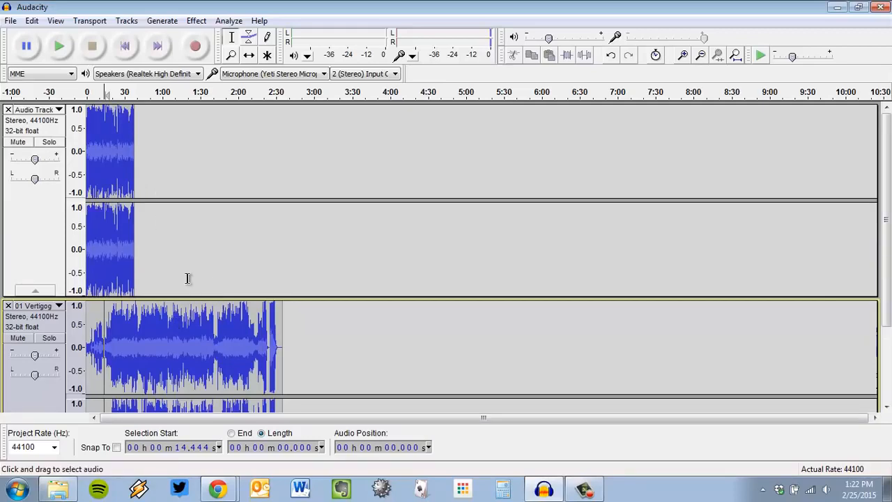
{"action": "scroll", "coordinate": [189, 279], "scroll_direction": "up", "scroll_amount": 2}
{"action": "left_click_drag", "start_coordinate": [404, 419], "coordinate": [114, 420]}
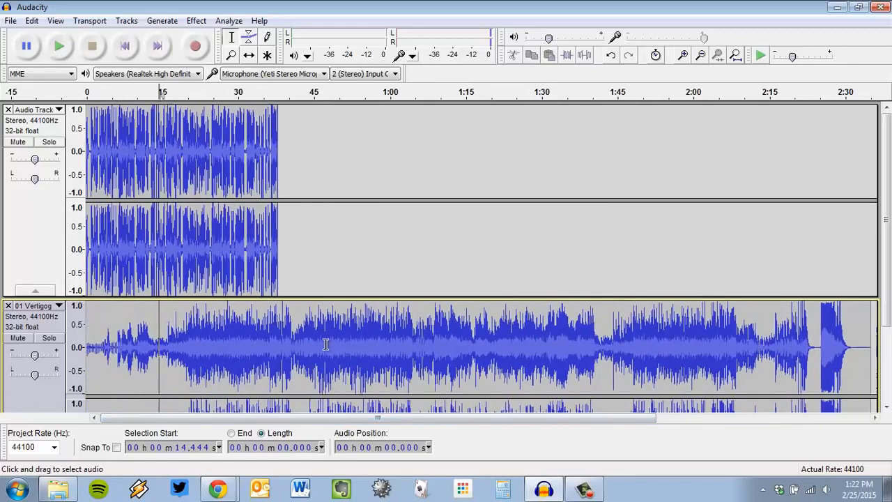
{"action": "scroll", "coordinate": [327, 344], "scroll_direction": "down", "scroll_amount": 3}
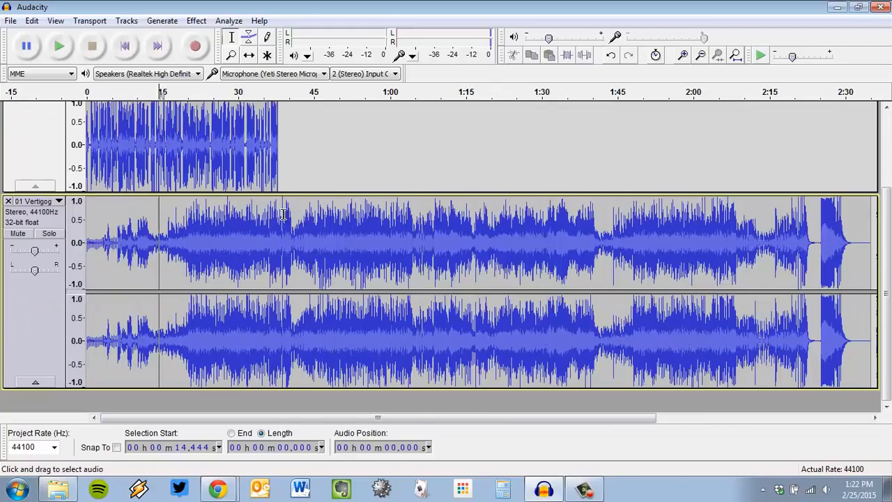
{"action": "left_click_drag", "start_coordinate": [279, 214], "coordinate": [849, 229]}
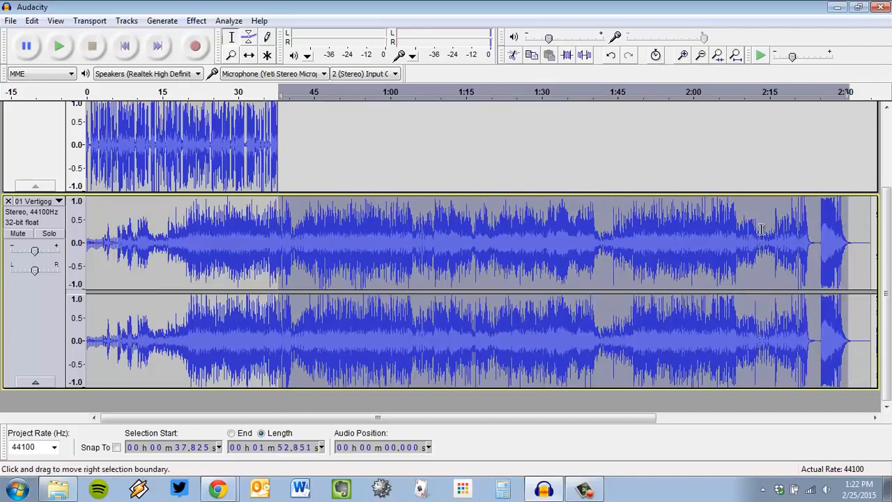
{"action": "left_click", "coordinate": [683, 233]}
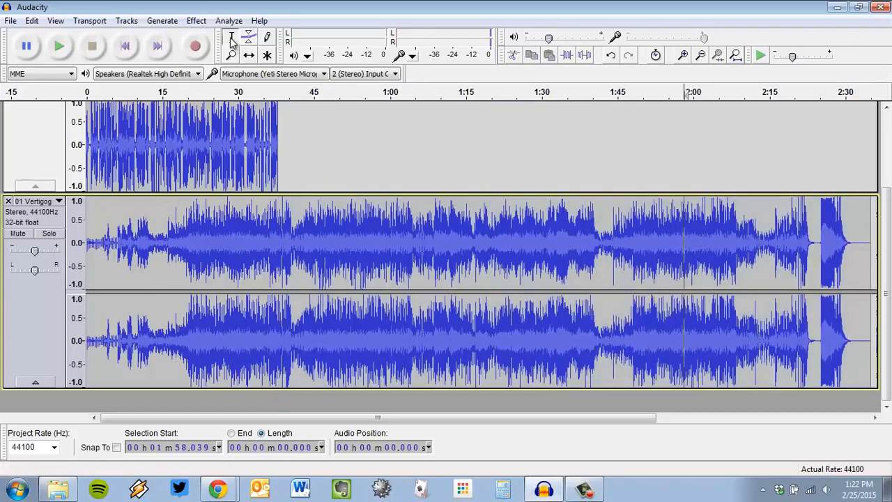
{"action": "left_click", "coordinate": [278, 226]}
{"action": "left_click_drag", "start_coordinate": [382, 228], "coordinate": [886, 252]}
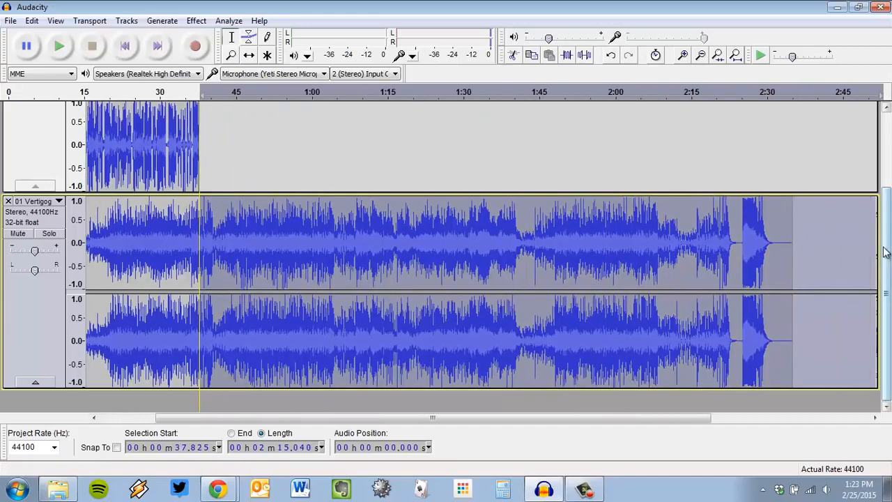
{"action": "key", "text": "Delete"}
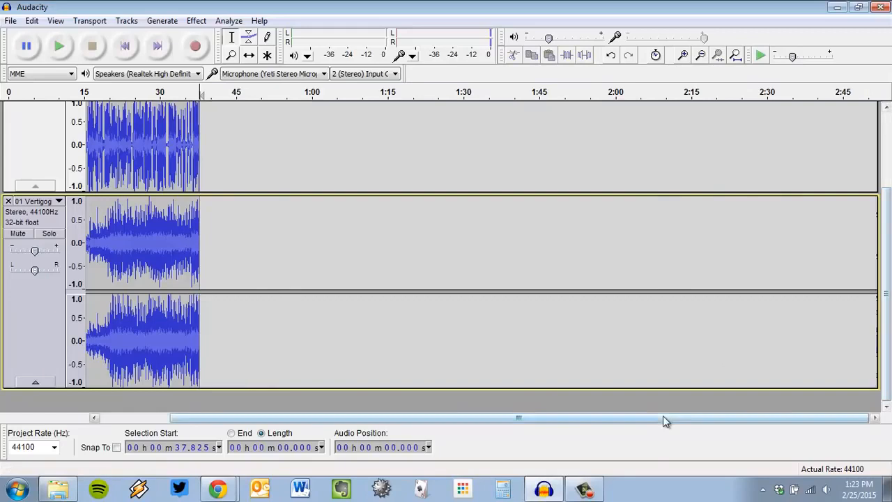
- Delete about 3.1 s of the narration track, starting at about 15.7 s
{"action": "left_click_drag", "start_coordinate": [663, 416], "coordinate": [462, 403]}
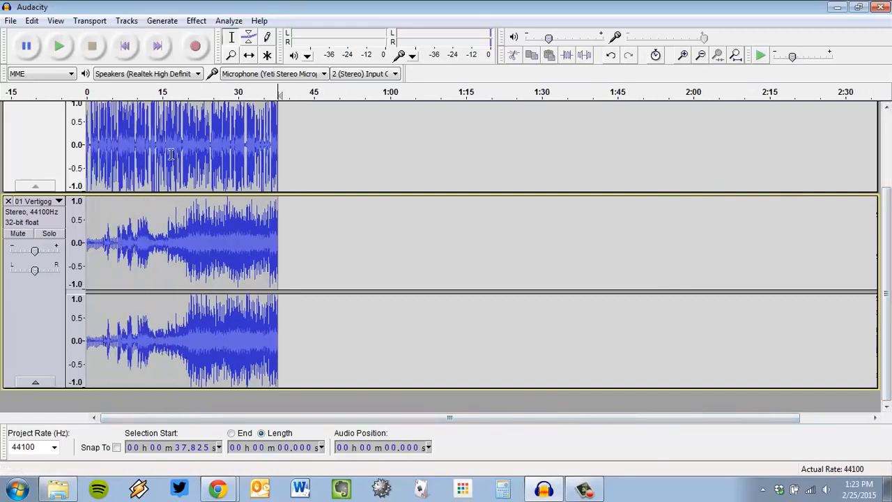
{"action": "key", "text": "ctrl+1"}
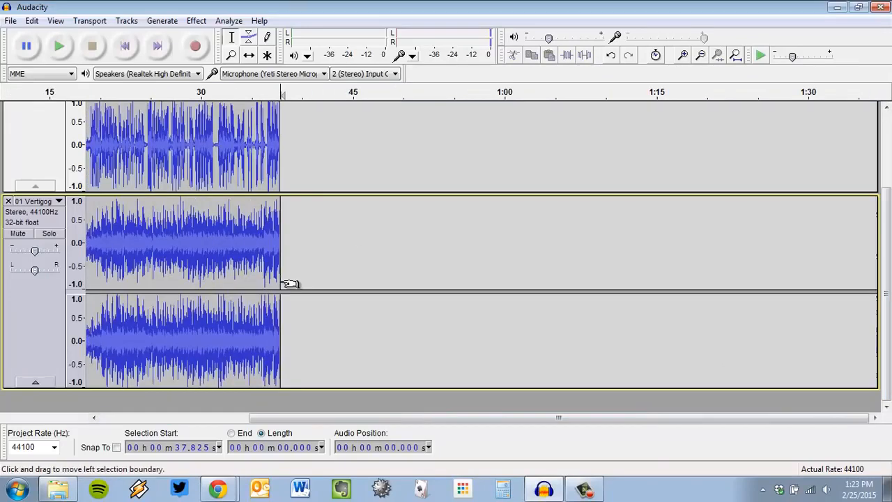
{"action": "left_click_drag", "start_coordinate": [527, 421], "coordinate": [235, 421]}
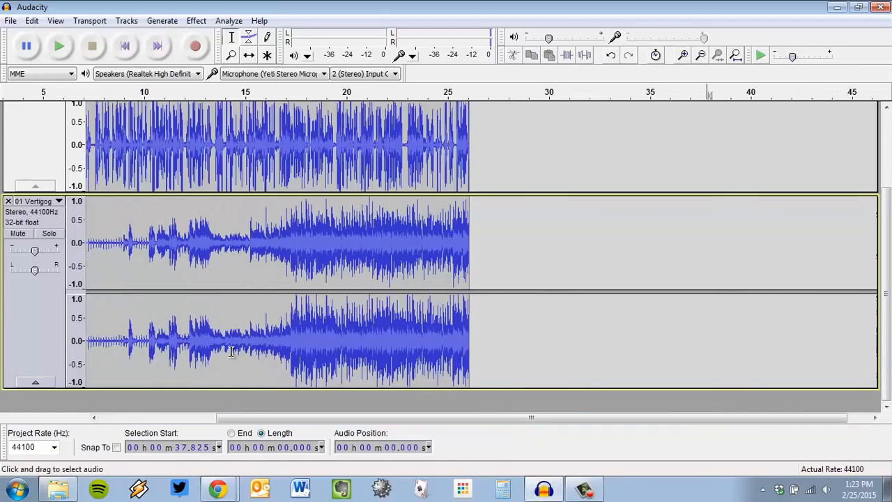
{"action": "key", "text": "ctrl+1"}
{"action": "key", "text": "ctrl+1"}
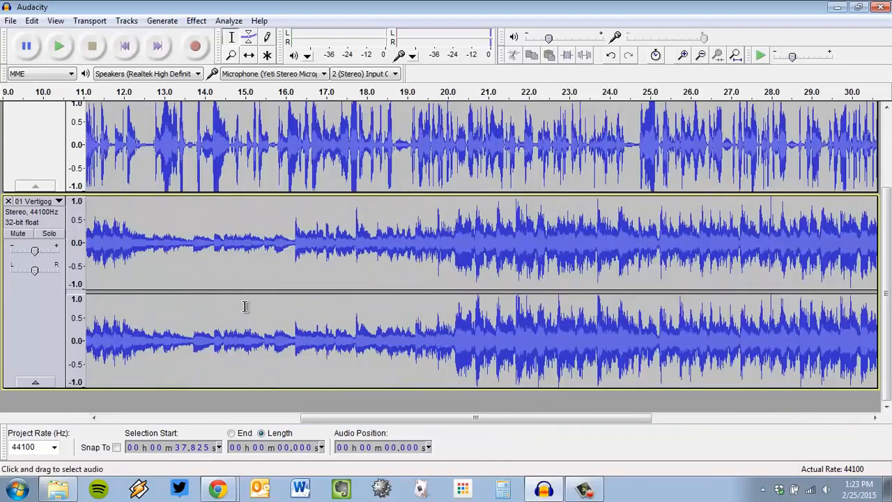
{"action": "scroll", "coordinate": [425, 331], "scroll_direction": "up", "scroll_amount": 3}
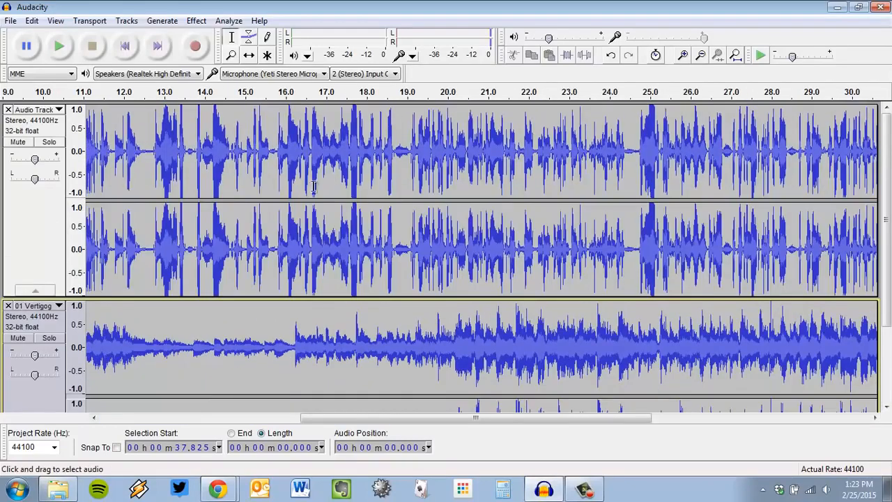
{"action": "scroll", "coordinate": [376, 195], "scroll_direction": "down", "scroll_amount": 2}
{"action": "scroll", "coordinate": [418, 216], "scroll_direction": "up", "scroll_amount": 2}
{"action": "left_click", "coordinate": [458, 178]}
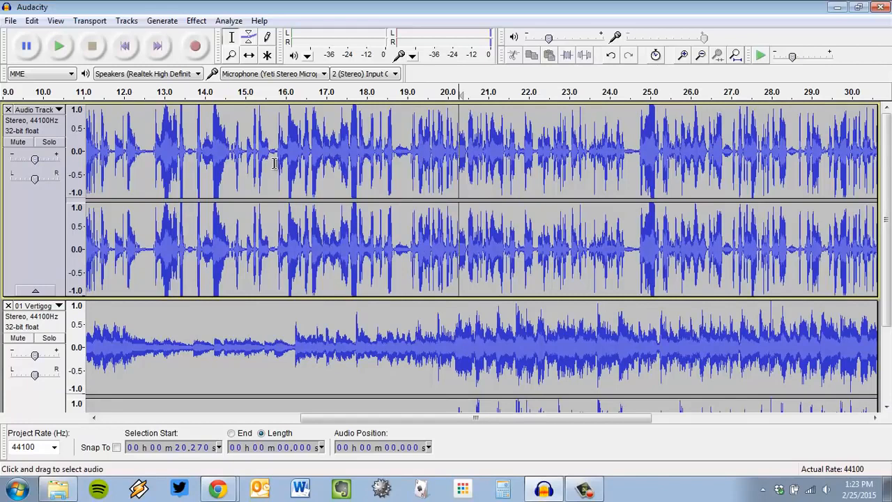
{"action": "left_click_drag", "start_coordinate": [274, 163], "coordinate": [398, 159]}
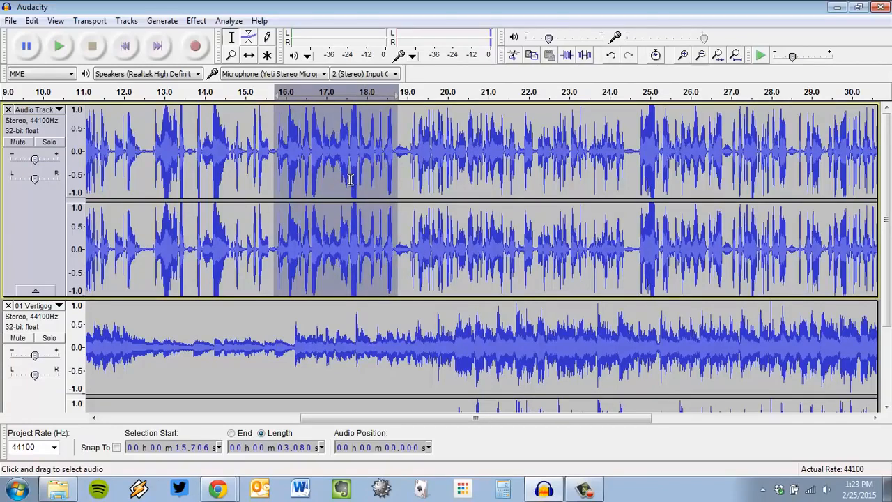
{"action": "key", "text": "Delete"}
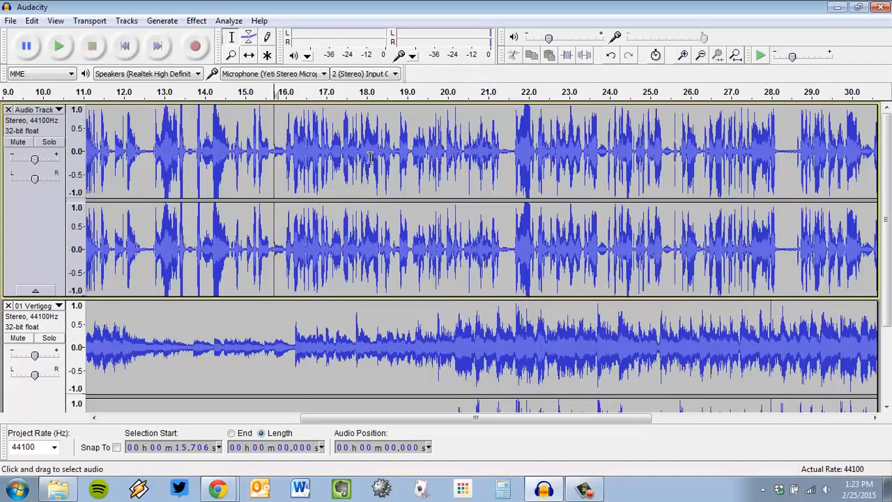
- Split the narration track into two clips at about 20.3 s
{"action": "scroll", "coordinate": [368, 156], "scroll_direction": "down", "scroll_amount": 3}
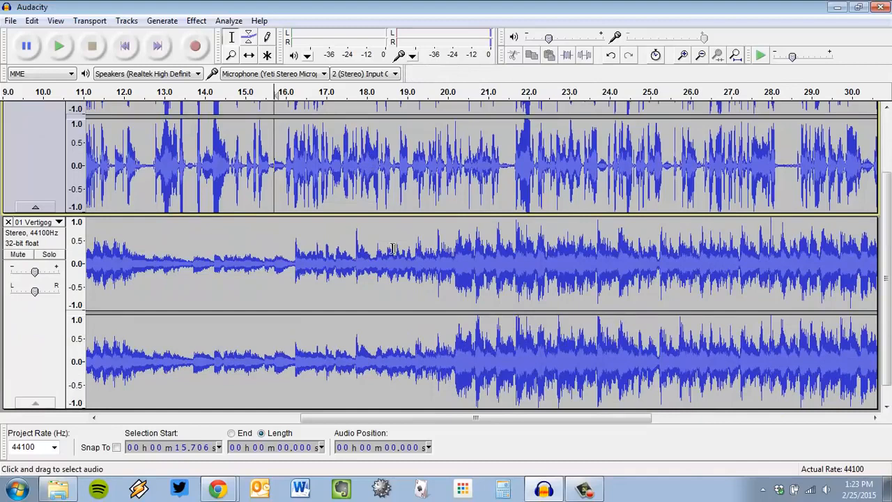
{"action": "left_click", "coordinate": [458, 267]}
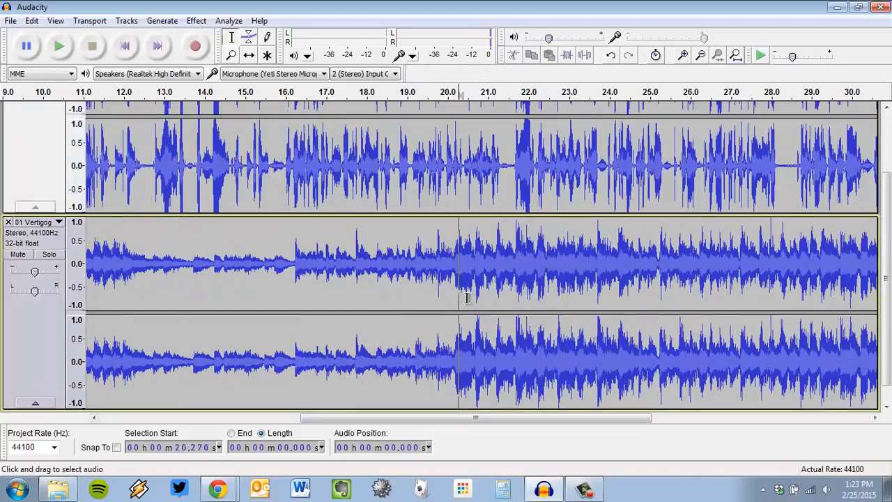
{"action": "scroll", "coordinate": [467, 299], "scroll_direction": "up", "scroll_amount": 1}
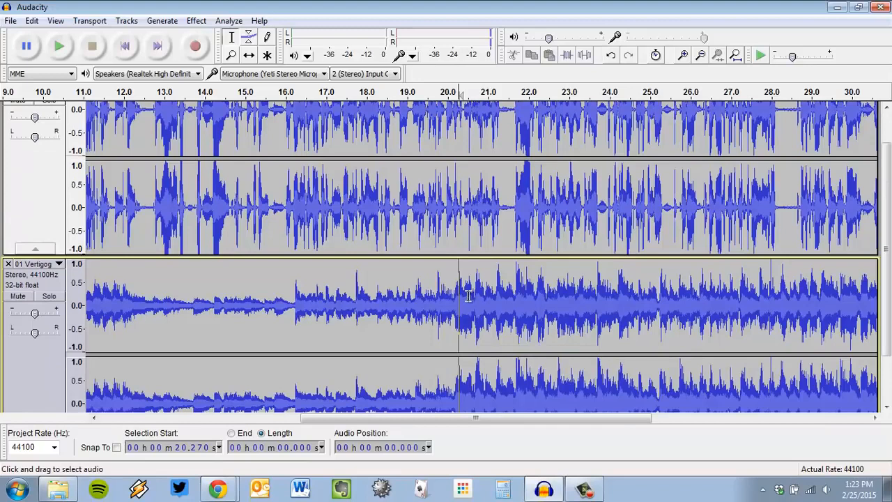
{"action": "scroll", "coordinate": [469, 295], "scroll_direction": "up", "scroll_amount": 1}
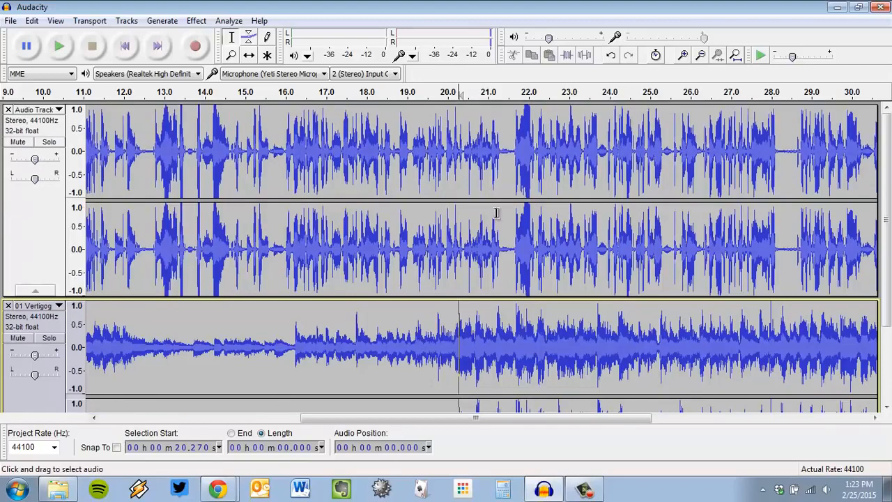
{"action": "left_click", "coordinate": [456, 131]}
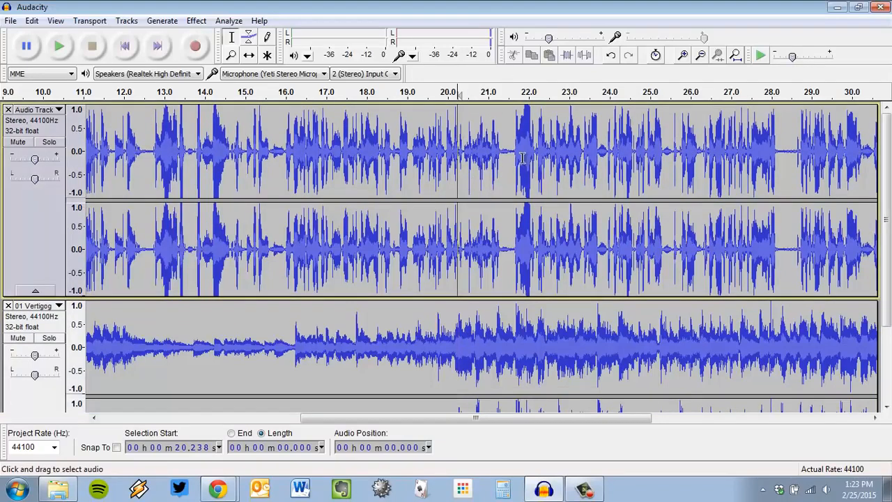
{"action": "left_click", "coordinate": [460, 188]}
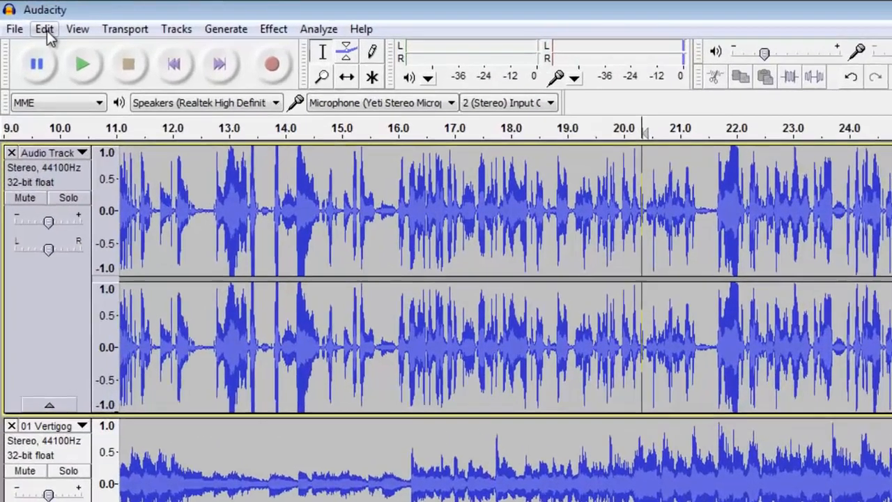
{"action": "left_click", "coordinate": [32, 20]}
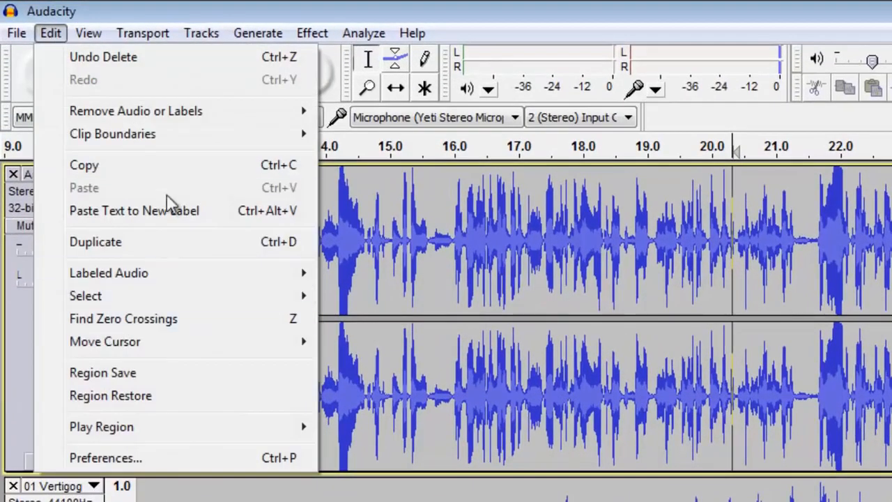
{"action": "mouse_move", "coordinate": [172, 139]}
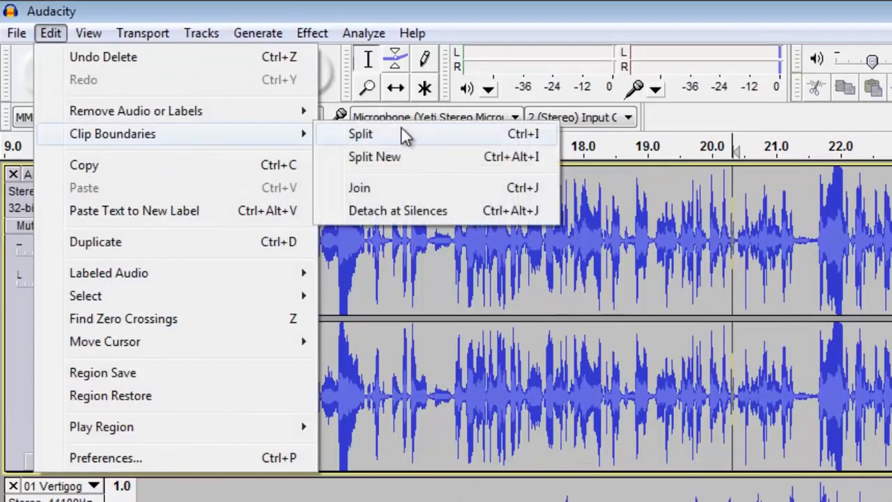
{"action": "left_click", "coordinate": [462, 133]}
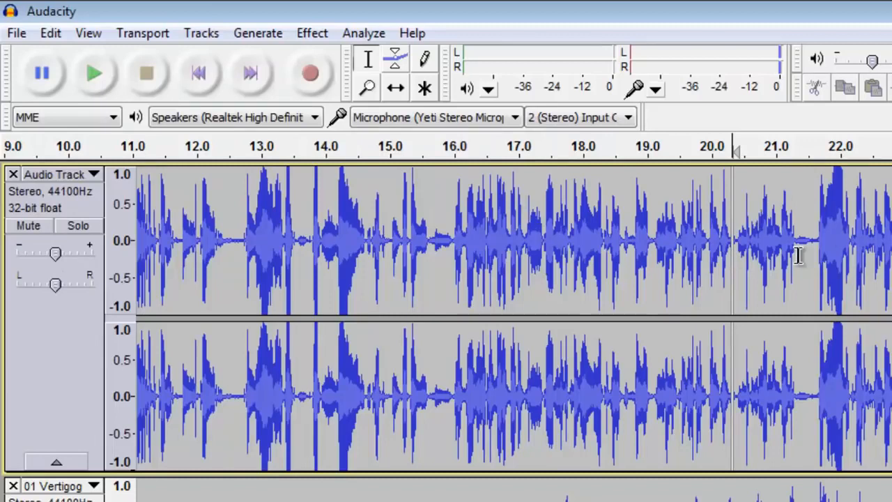
- Move the music track about 2.5 s later on the timeline with the Time Shift tool
{"action": "scroll", "coordinate": [798, 256], "scroll_direction": "up", "scroll_amount": 2}
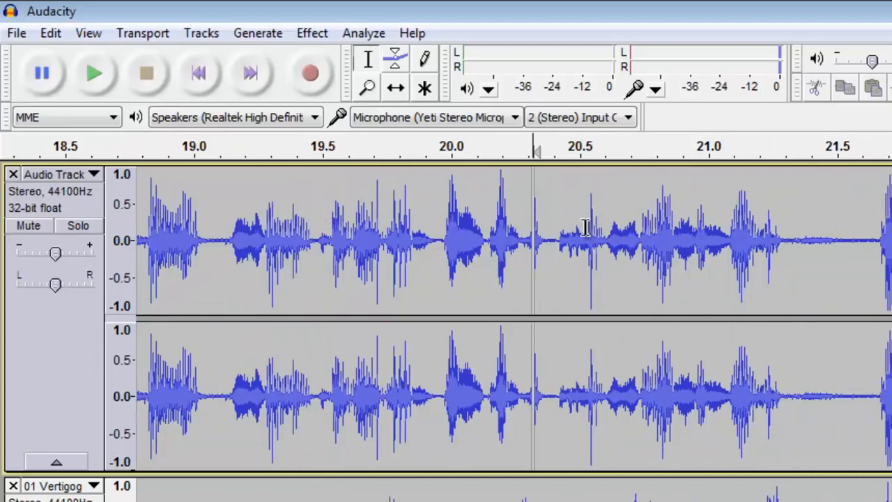
{"action": "left_click", "coordinate": [396, 89]}
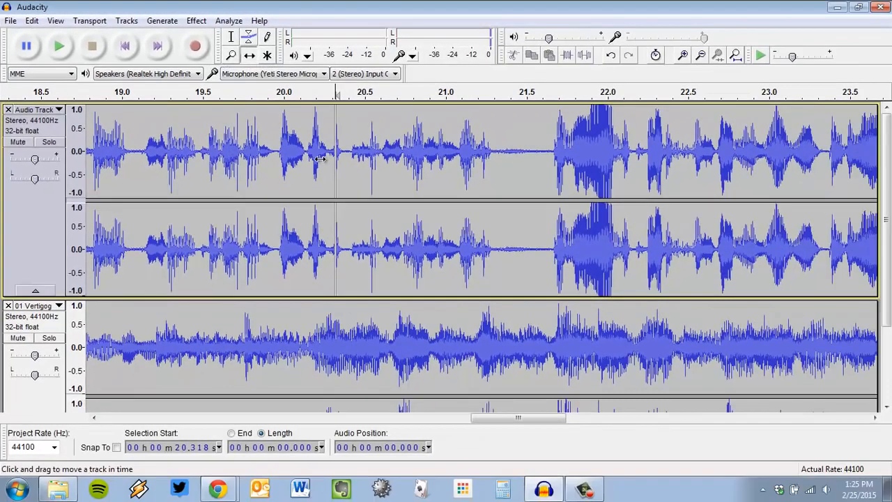
{"action": "scroll", "coordinate": [320, 159], "scroll_direction": "down", "scroll_amount": 3}
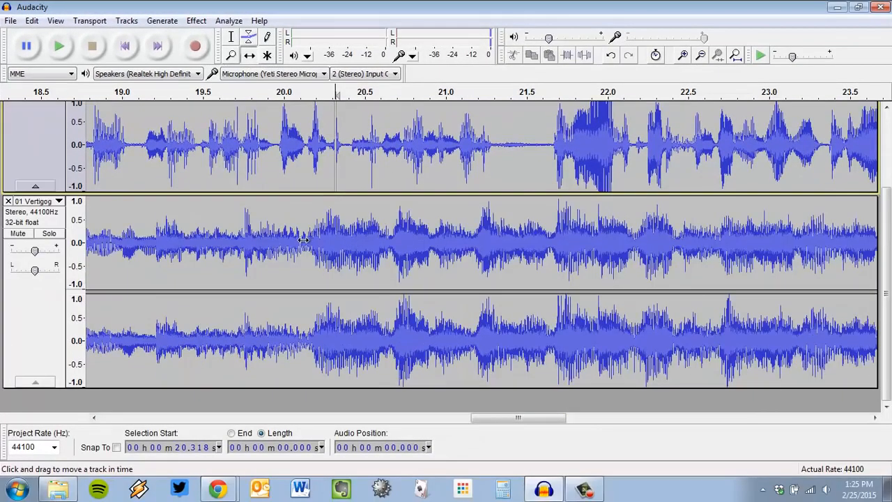
{"action": "left_click_drag", "start_coordinate": [358, 254], "coordinate": [470, 243]}
{"action": "scroll", "coordinate": [402, 240], "scroll_direction": "down", "scroll_amount": 2, "text": "ctrl"}
- Try selecting a stretch of the music track with the Selection tool, and clear the selection
{"action": "left_click", "coordinate": [231, 40]}
{"action": "left_click_drag", "start_coordinate": [285, 251], "coordinate": [652, 265]}
{"action": "left_click", "coordinate": [394, 262]}
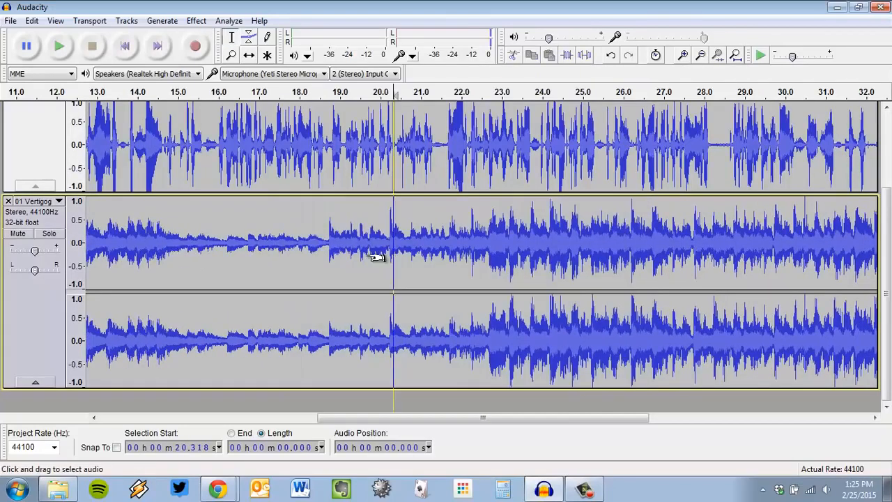
- Time-shift the music track about another 5.7 s later on the timeline
{"action": "left_click", "coordinate": [249, 55]}
{"action": "left_click_drag", "start_coordinate": [307, 253], "coordinate": [509, 235]}
{"action": "scroll", "coordinate": [493, 121], "scroll_direction": "up", "scroll_amount": 3}
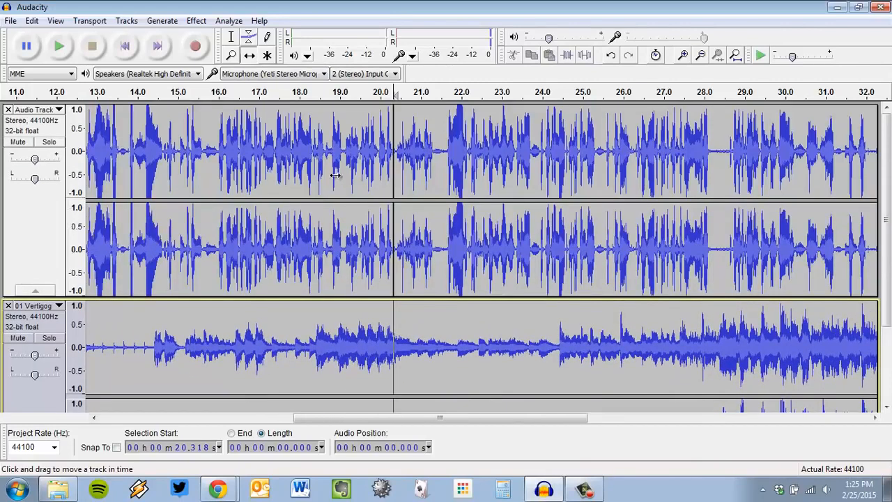
- Time-shift the second narration clip to start at about 23.3 s and the first clip to end at about 20.6 s, leaving a gap
{"action": "left_click_drag", "start_coordinate": [462, 157], "coordinate": [604, 163]}
{"action": "left_click_drag", "start_coordinate": [541, 168], "coordinate": [584, 170]}
{"action": "left_click_drag", "start_coordinate": [347, 143], "coordinate": [328, 164]}
{"action": "scroll", "coordinate": [467, 240], "scroll_direction": "down", "scroll_amount": 2}
{"action": "scroll", "coordinate": [418, 209], "scroll_direction": "up", "scroll_amount": 2}
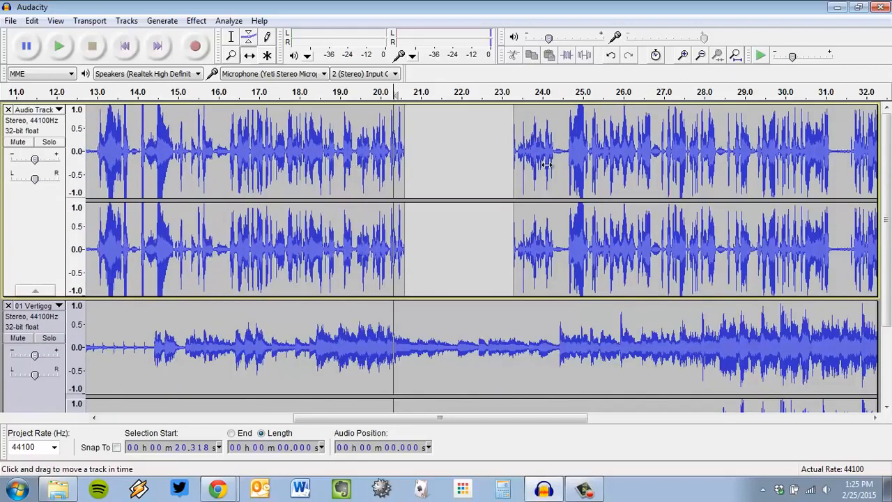
- Time-shift the music track about 2.5 s later beneath the two narration clips
{"action": "left_click_drag", "start_coordinate": [344, 335], "coordinate": [444, 330]}
{"action": "scroll", "coordinate": [428, 323], "scroll_direction": "down", "scroll_amount": 2}
{"action": "scroll", "coordinate": [428, 323], "scroll_direction": "up", "scroll_amount": 2}
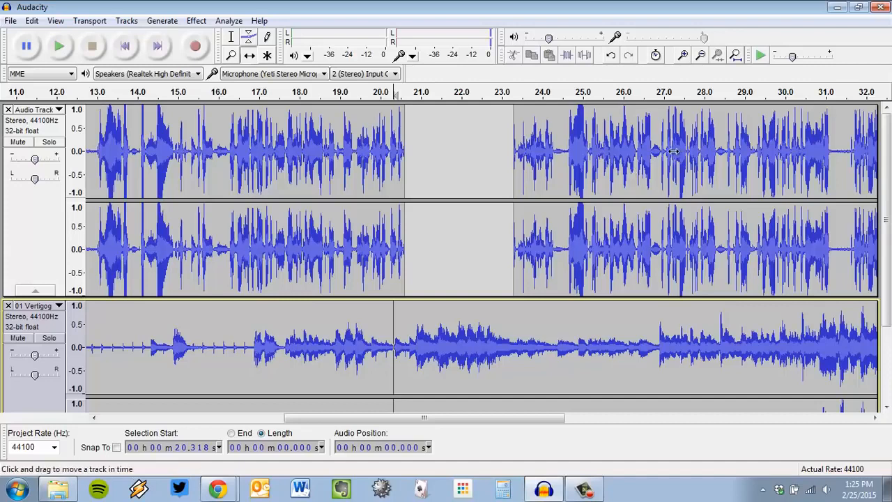
- Review the clip boundary commands and examine both tracks from the narration gap to the narration's end
{"action": "scroll", "coordinate": [650, 175], "scroll_direction": "down", "scroll_amount": 2}
{"action": "scroll", "coordinate": [604, 250], "scroll_direction": "up", "scroll_amount": 2}
{"action": "left_click", "coordinate": [33, 21]}
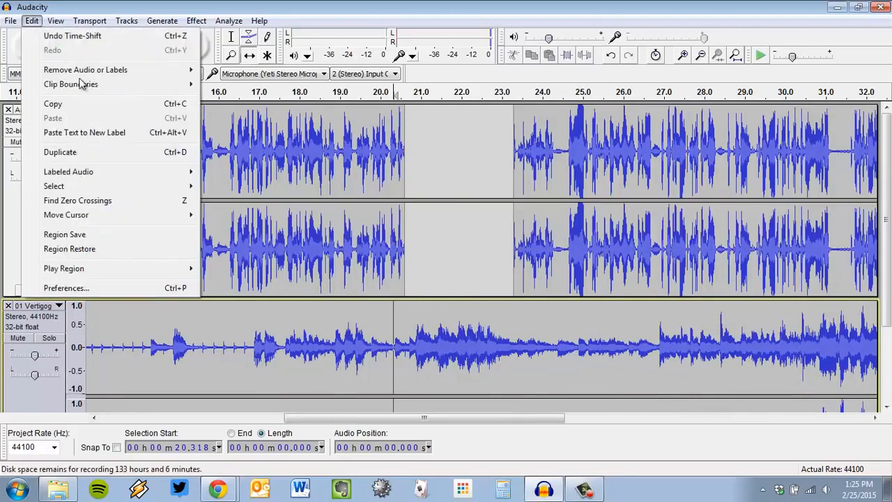
{"action": "left_click", "coordinate": [225, 84]}
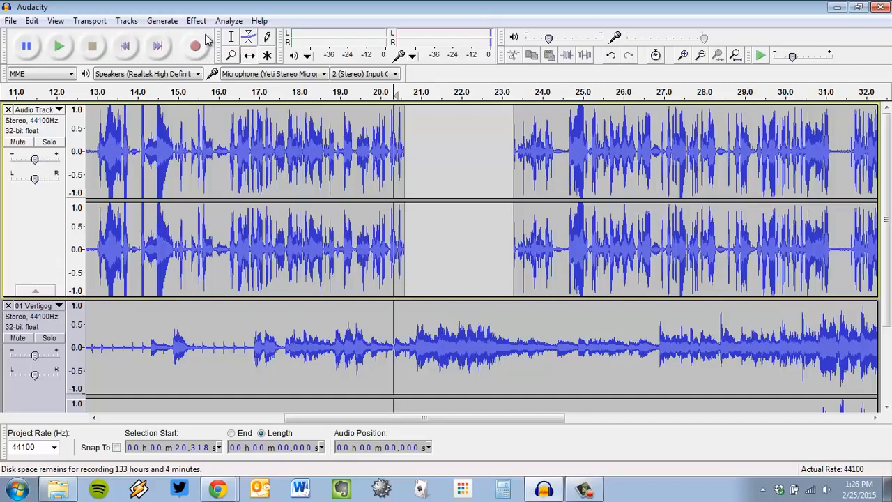
{"action": "left_click_drag", "start_coordinate": [519, 423], "coordinate": [618, 403]}
{"action": "scroll", "coordinate": [675, 340], "scroll_direction": "down", "scroll_amount": 2}
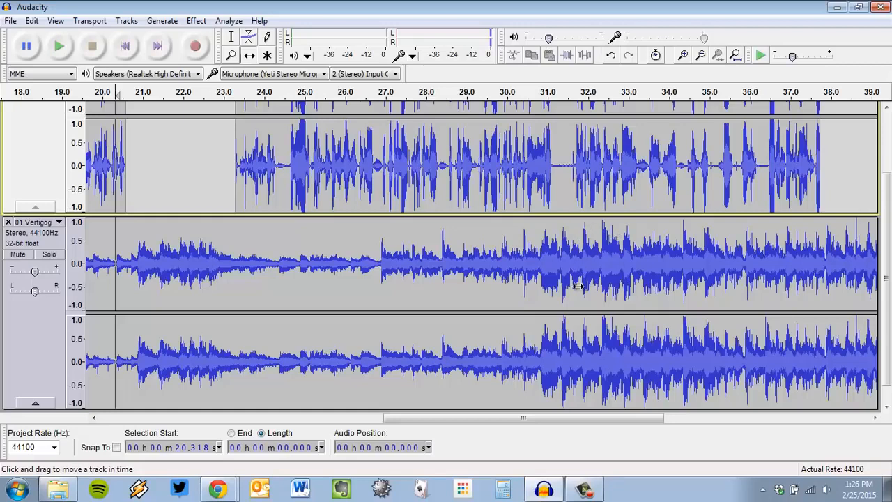
{"action": "scroll", "coordinate": [579, 286], "scroll_direction": "up", "scroll_amount": 2}
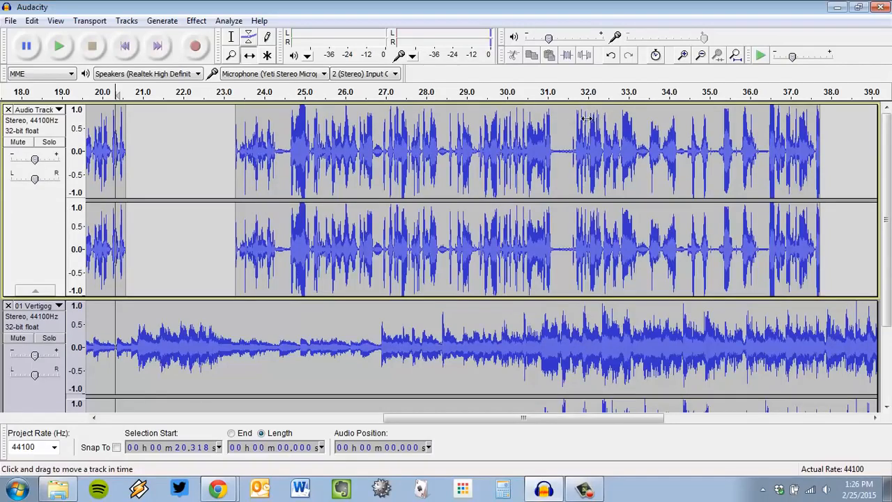
- With the Envelope Tool, set a point at about 20.5 s on the music track and halve the volume before about 20.0 s
{"action": "scroll", "coordinate": [586, 119], "scroll_direction": "down", "scroll_amount": 3}
{"action": "left_click_drag", "start_coordinate": [543, 407], "coordinate": [430, 431]}
{"action": "scroll", "coordinate": [293, 331], "scroll_direction": "up", "scroll_amount": 3}
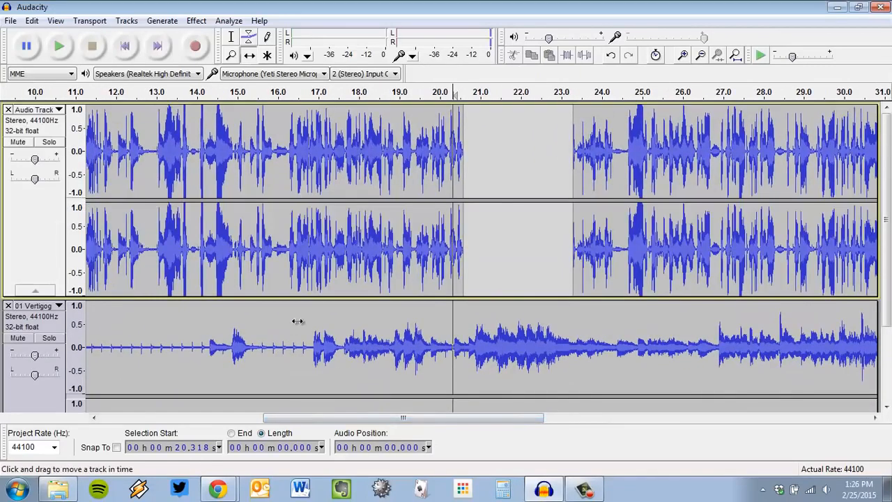
{"action": "left_click", "coordinate": [250, 41]}
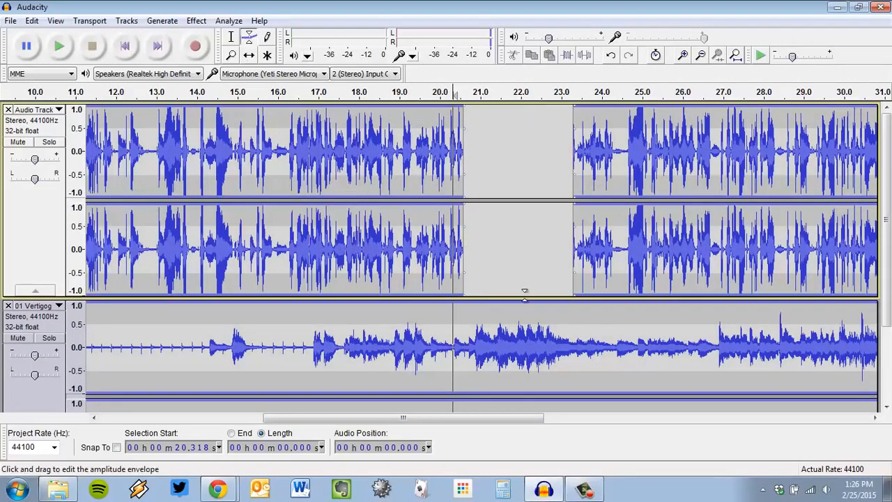
{"action": "scroll", "coordinate": [697, 296], "scroll_direction": "down", "scroll_amount": 3}
{"action": "scroll", "coordinate": [627, 290], "scroll_direction": "up", "scroll_amount": 3}
{"action": "scroll", "coordinate": [504, 281], "scroll_direction": "down", "scroll_amount": 3}
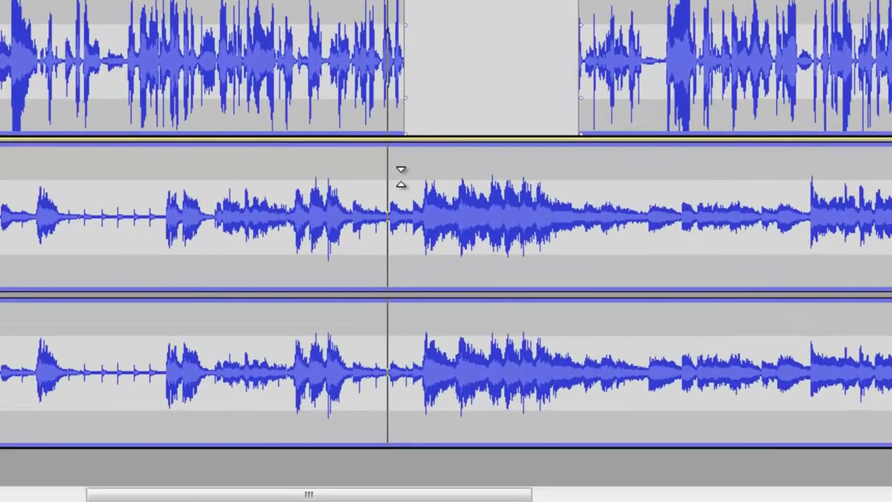
{"action": "left_click", "coordinate": [462, 218]}
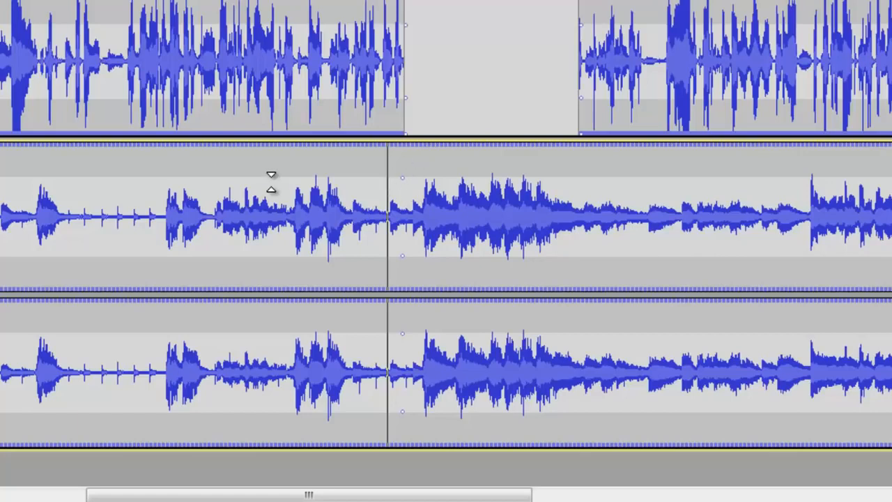
{"action": "left_click_drag", "start_coordinate": [281, 173], "coordinate": [364, 214]}
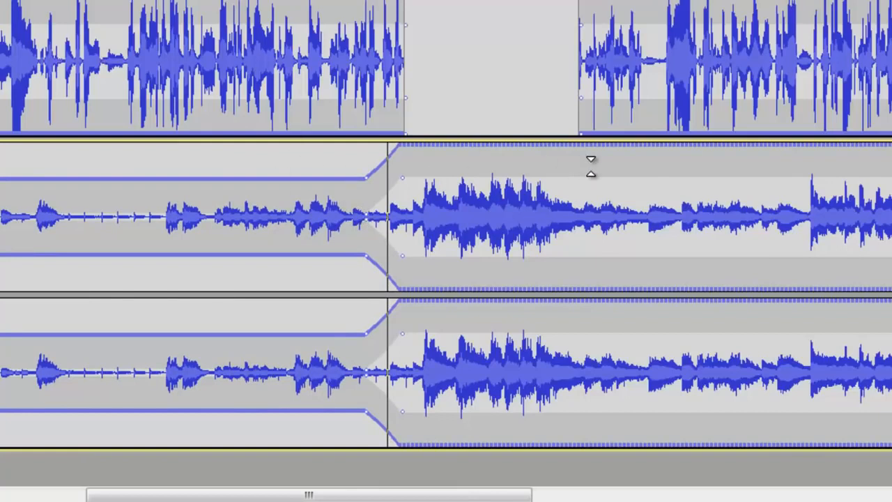
- Add envelope points to the music track and raise its volume across the narration gap from about 21.0 to 23.2 s
{"action": "left_click", "coordinate": [586, 169]}
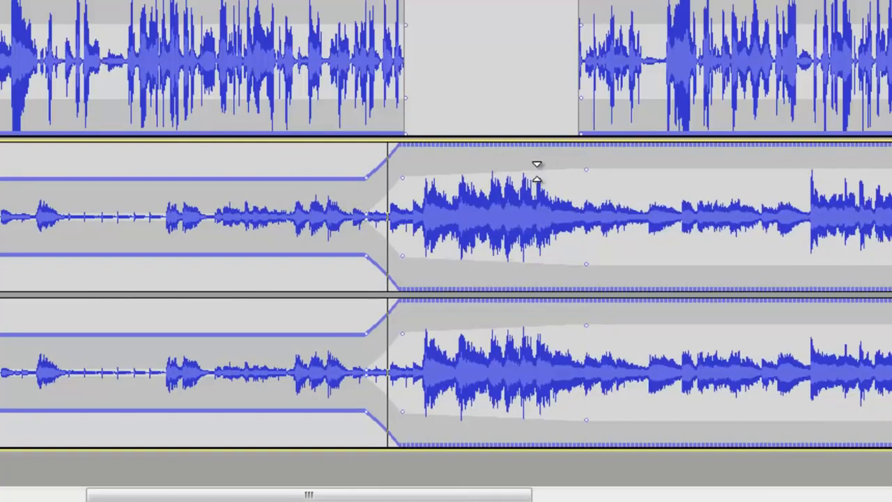
{"action": "left_click_drag", "start_coordinate": [540, 172], "coordinate": [428, 126]}
{"action": "scroll", "coordinate": [434, 125], "scroll_direction": "up", "scroll_amount": 3}
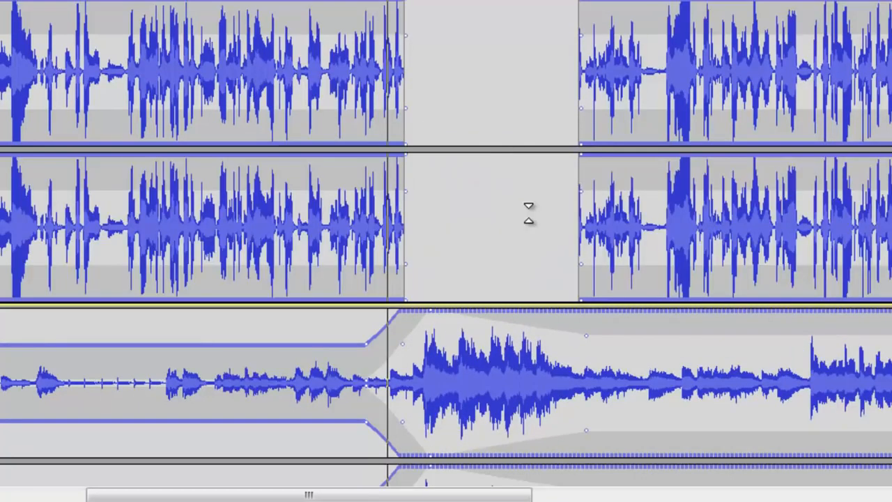
{"action": "scroll", "coordinate": [513, 155], "scroll_direction": "down", "scroll_amount": 3}
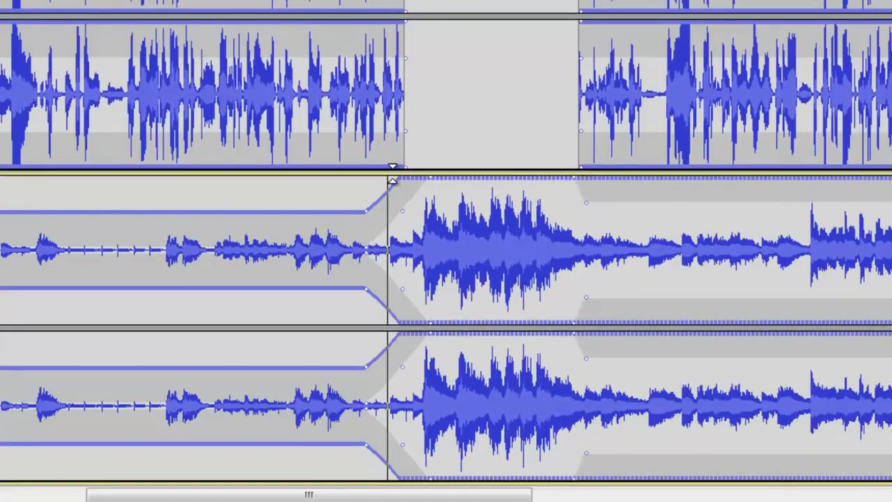
{"action": "scroll", "coordinate": [412, 182], "scroll_direction": "up", "scroll_amount": 3}
{"action": "scroll", "coordinate": [520, 134], "scroll_direction": "down", "scroll_amount": 3}
{"action": "scroll", "coordinate": [512, 133], "scroll_direction": "up", "scroll_amount": 3}
{"action": "scroll", "coordinate": [697, 174], "scroll_direction": "down", "scroll_amount": 3}
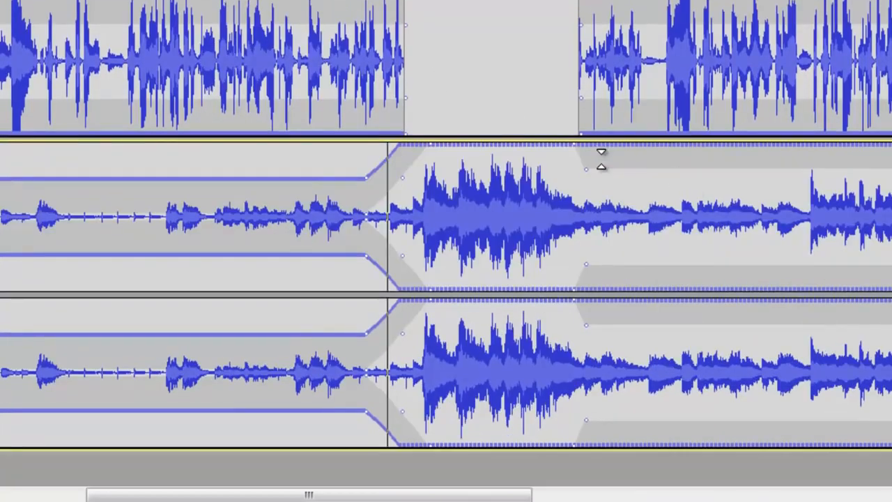
- Lower the music beneath the second narration clip with envelope points at about 24.0 s and 31.8 s, creating a gradual fade down
{"action": "left_click_drag", "start_coordinate": [618, 159], "coordinate": [626, 204]}
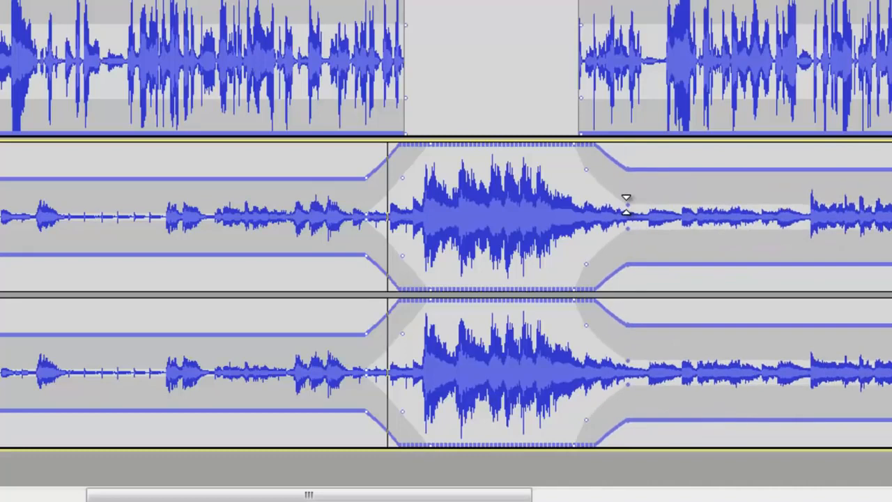
{"action": "left_click_drag", "start_coordinate": [249, 499], "coordinate": [446, 499]}
{"action": "left_click_drag", "start_coordinate": [570, 173], "coordinate": [579, 195]}
{"action": "scroll", "coordinate": [617, 244], "scroll_direction": "up", "scroll_amount": 3}
{"action": "scroll", "coordinate": [580, 244], "scroll_direction": "down", "scroll_amount": 3}
{"action": "scroll", "coordinate": [581, 242], "scroll_direction": "up", "scroll_amount": 3}
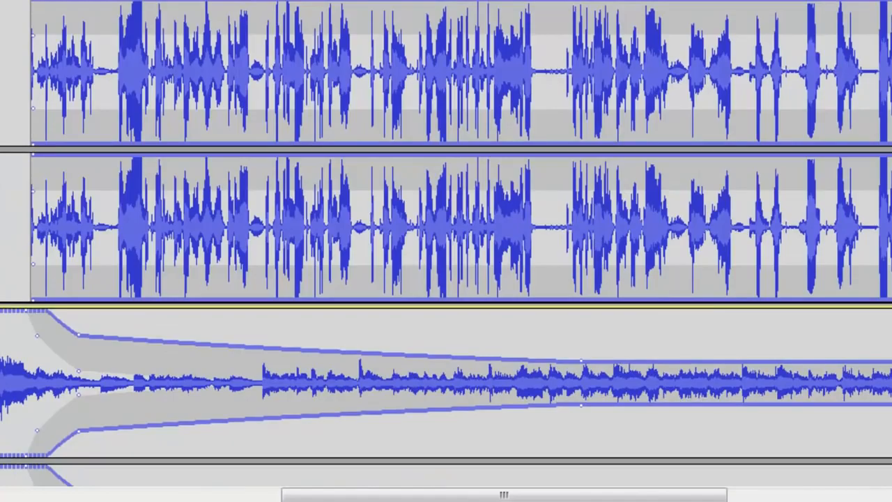
{"action": "left_click_drag", "start_coordinate": [663, 496], "coordinate": [563, 499]}
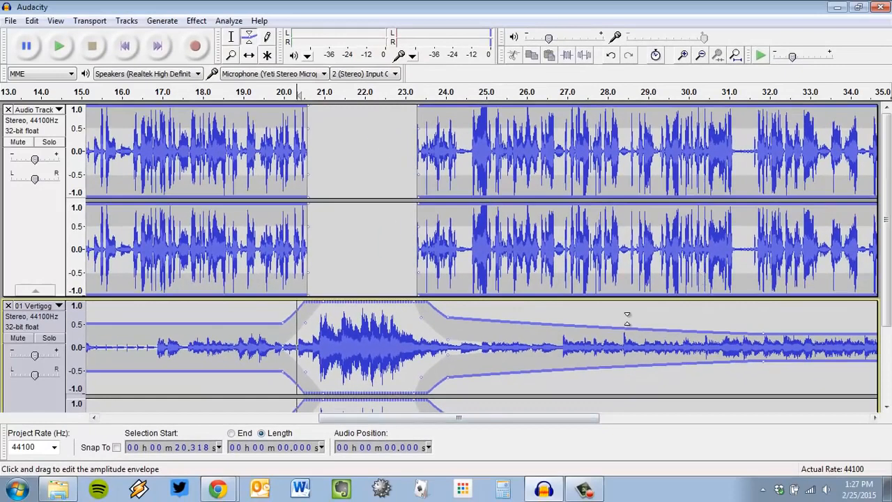
{"action": "scroll", "coordinate": [496, 223], "scroll_direction": "down", "scroll_amount": 1}
{"action": "scroll", "coordinate": [496, 223], "scroll_direction": "up", "scroll_amount": 1}
{"action": "scroll", "coordinate": [496, 224], "scroll_direction": "down", "scroll_amount": 1}
{"action": "scroll", "coordinate": [496, 223], "scroll_direction": "up", "scroll_amount": 1}
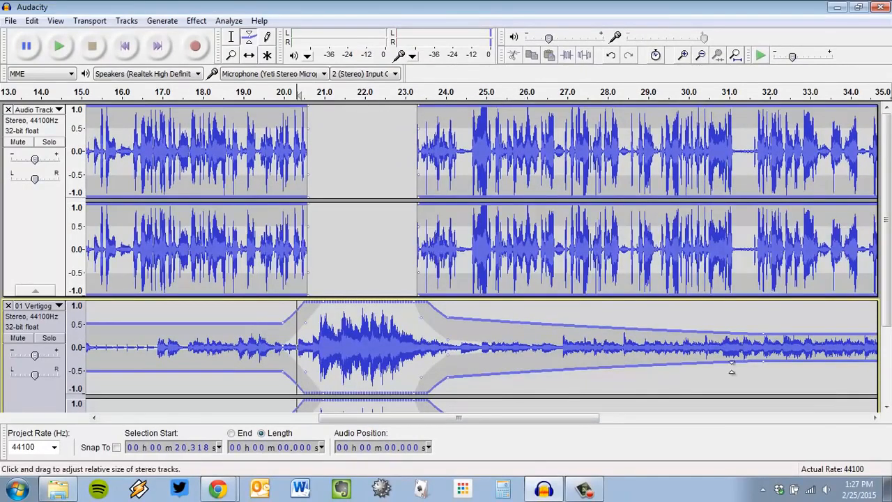
- Play the mix from about 19.6 s through the narration gap and again from about 30.2 s, stopping each playback
{"action": "left_click", "coordinate": [269, 93]}
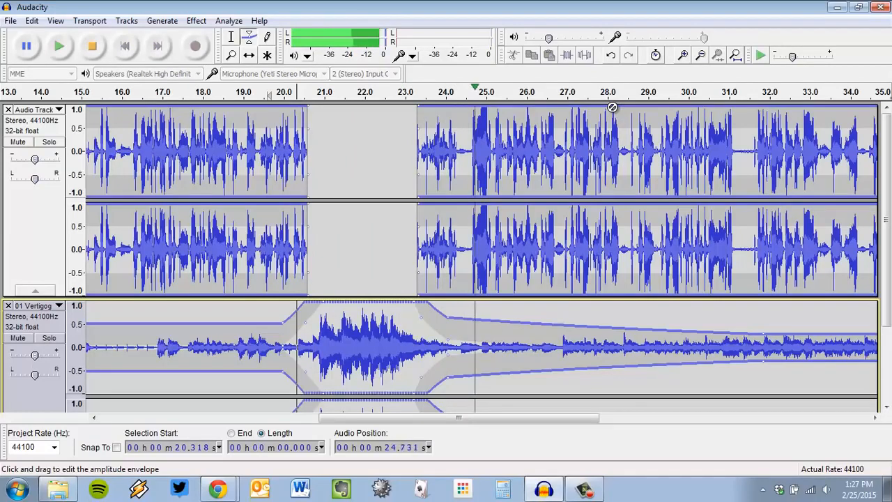
{"action": "left_click", "coordinate": [97, 47]}
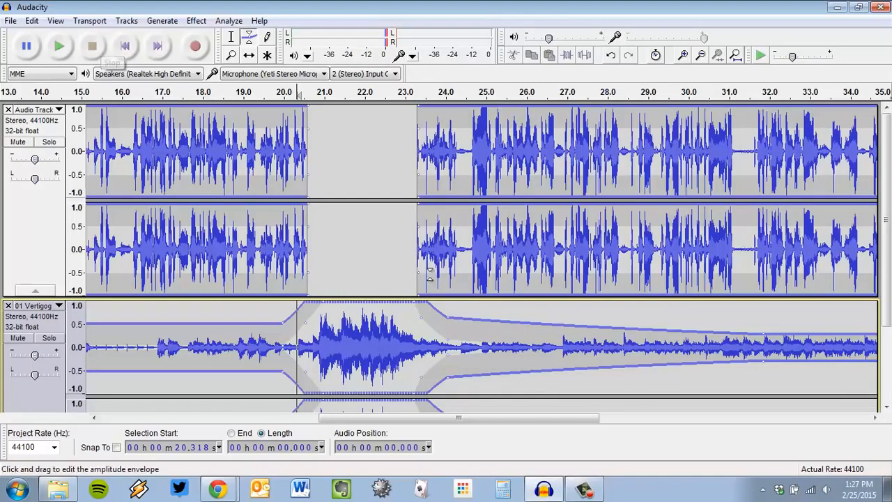
{"action": "left_click", "coordinate": [690, 91]}
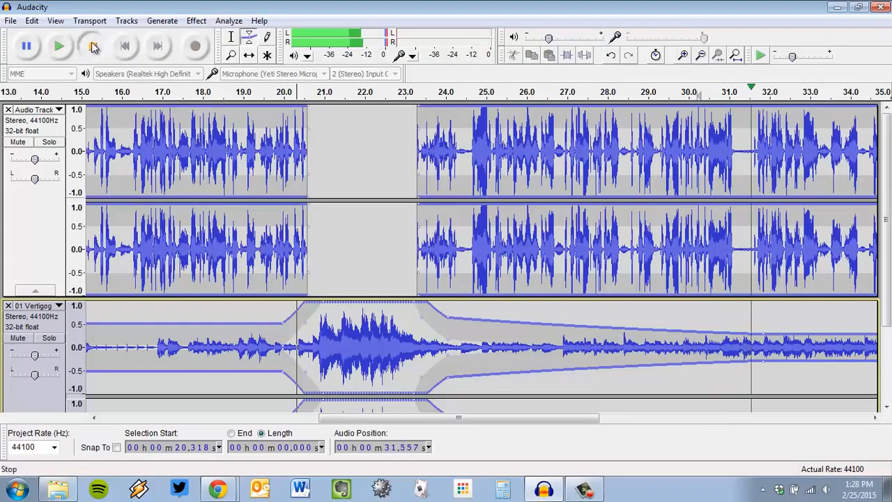
{"action": "key", "text": "space"}
- Move the music track's last envelope point earlier to about 30.7 s and slightly lower in volume
{"action": "left_click_drag", "start_coordinate": [763, 333], "coordinate": [718, 332]}
{"action": "scroll", "coordinate": [59, 310], "scroll_direction": "down", "scroll_amount": 3}
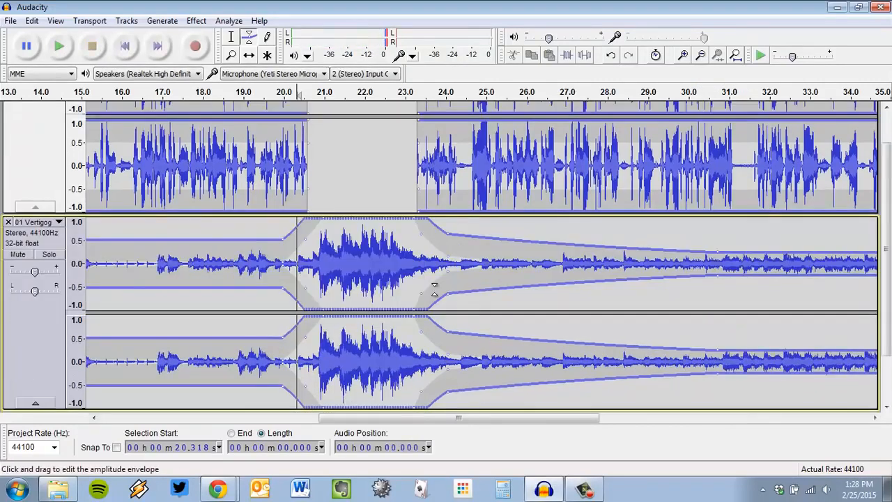
{"action": "scroll", "coordinate": [434, 288], "scroll_direction": "up", "scroll_amount": 3}
{"action": "scroll", "coordinate": [459, 274], "scroll_direction": "down", "scroll_amount": 3}
{"action": "scroll", "coordinate": [499, 246], "scroll_direction": "up", "scroll_amount": 3}
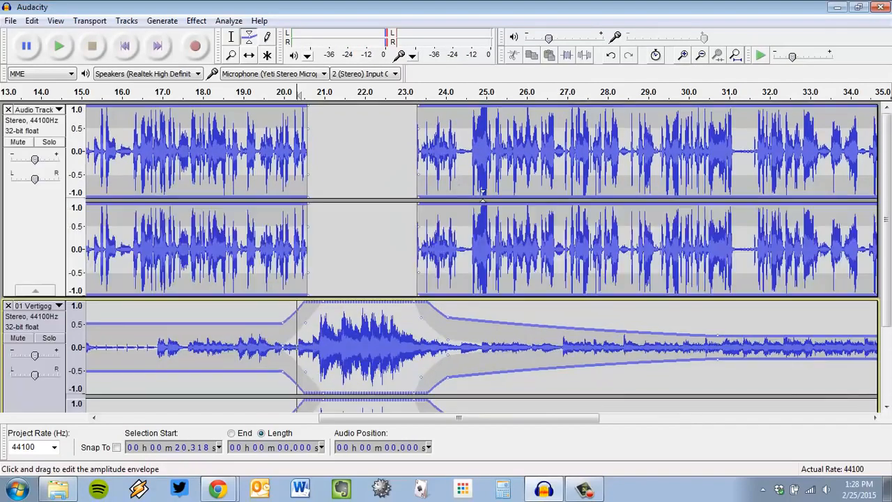
- With the Selection Tool, select the music from about 17.9 to 30.1 s, and the narration from about 21.5 to 31.0 s
{"action": "left_click", "coordinate": [232, 36]}
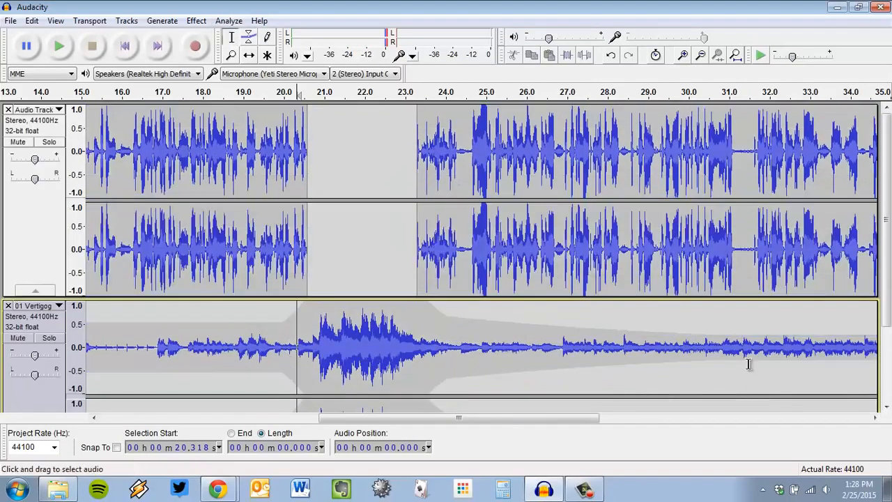
{"action": "scroll", "coordinate": [697, 349], "scroll_direction": "down", "scroll_amount": 3}
{"action": "left_click_drag", "start_coordinate": [206, 232], "coordinate": [692, 247]}
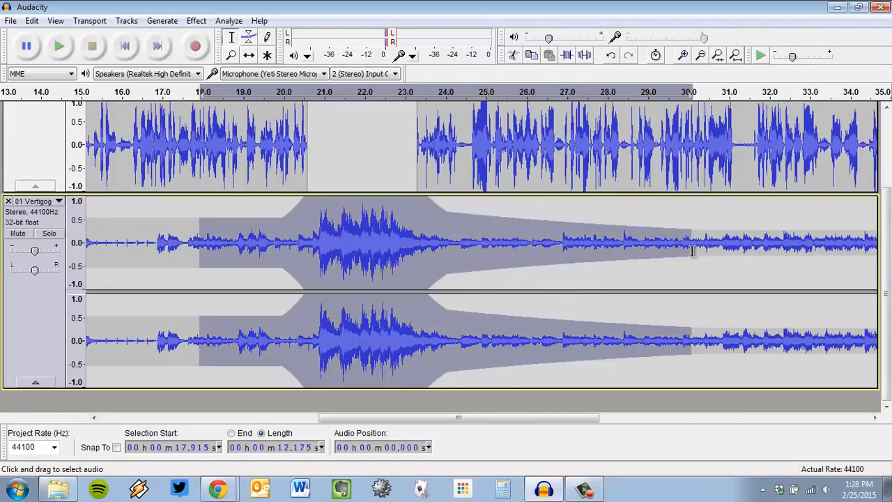
{"action": "scroll", "coordinate": [572, 255], "scroll_direction": "up", "scroll_amount": 3}
{"action": "left_click_drag", "start_coordinate": [342, 140], "coordinate": [728, 251]}
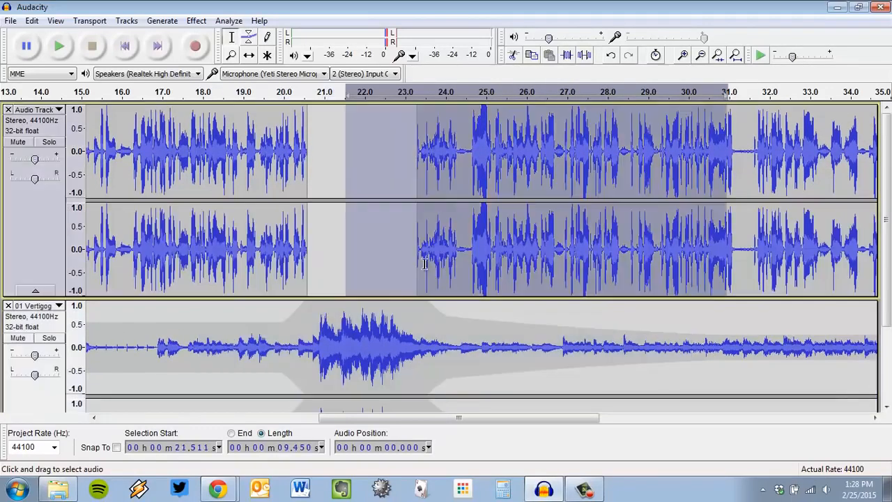
- Select the whole narration track, select the whole music track instead, and review the available effects without applying any
{"action": "left_click", "coordinate": [52, 246]}
{"action": "scroll", "coordinate": [55, 286], "scroll_direction": "down", "scroll_amount": 3}
{"action": "left_click", "coordinate": [36, 278]}
{"action": "scroll", "coordinate": [317, 255], "scroll_direction": "up", "scroll_amount": 3}
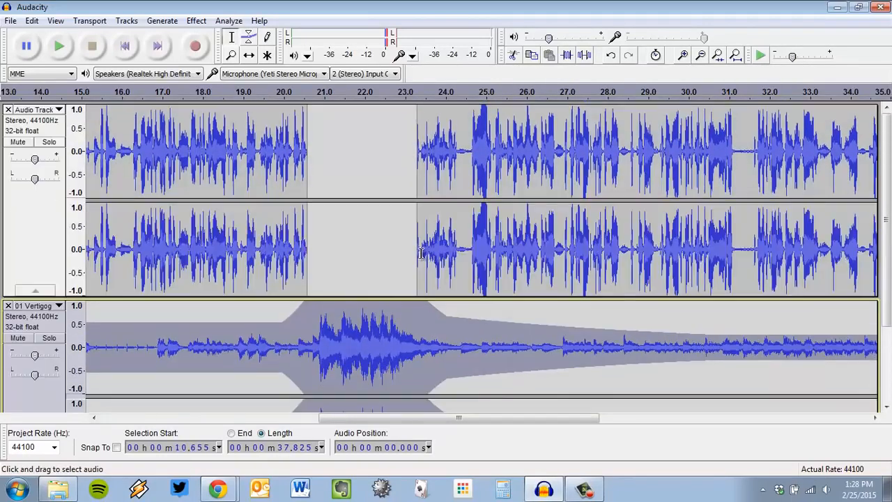
{"action": "left_click", "coordinate": [196, 21]}
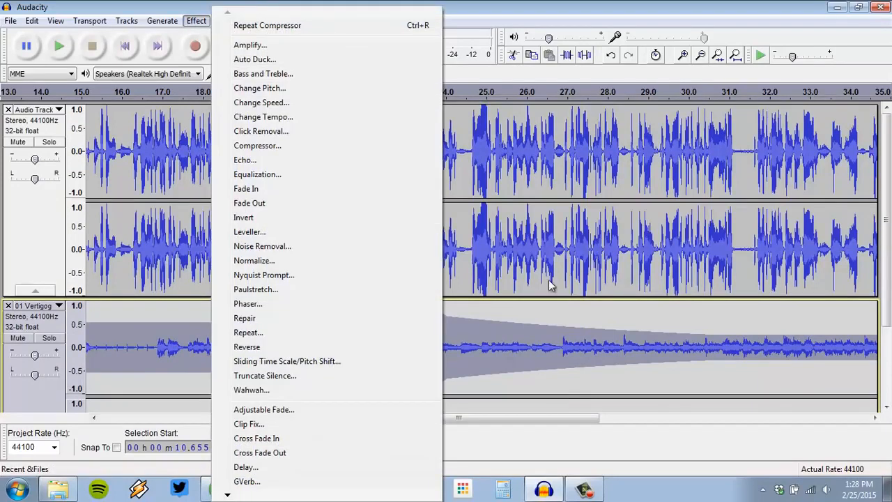
{"action": "left_click", "coordinate": [589, 353]}
{"action": "scroll", "coordinate": [579, 349], "scroll_direction": "down", "scroll_amount": 3}
{"action": "scroll", "coordinate": [503, 373], "scroll_direction": "up", "scroll_amount": 3}
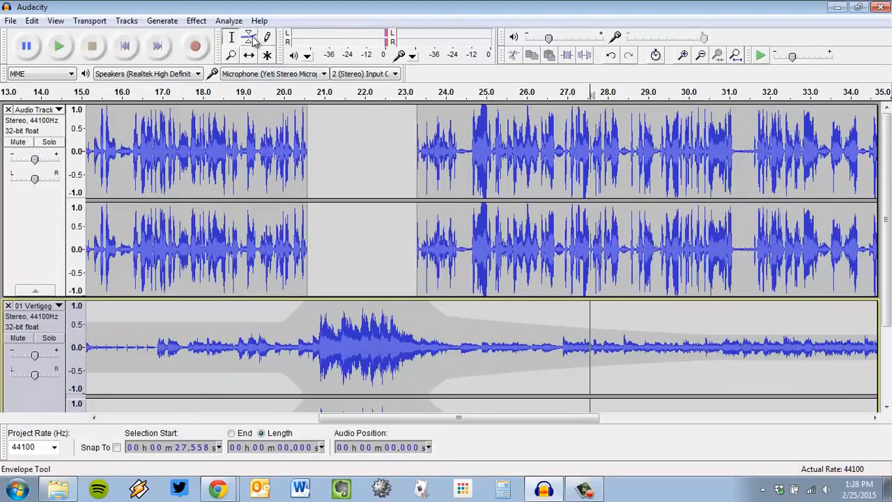
- Place the cursor at about 29.0 s in the music track and fit the whole project in the window
{"action": "left_click", "coordinate": [649, 351]}
{"action": "scroll", "coordinate": [633, 368], "scroll_direction": "down", "scroll_amount": 3}
{"action": "scroll", "coordinate": [633, 368], "scroll_direction": "up", "scroll_amount": 3}
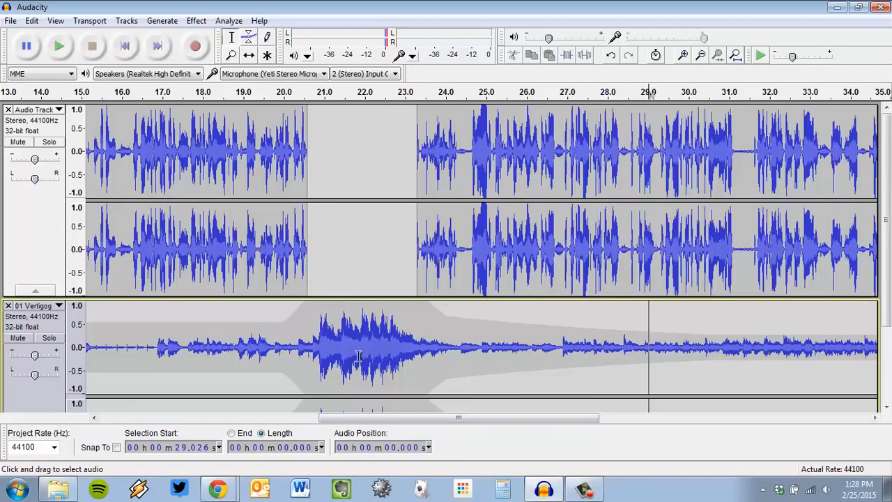
{"action": "scroll", "coordinate": [534, 279], "scroll_direction": "down", "scroll_amount": 3}
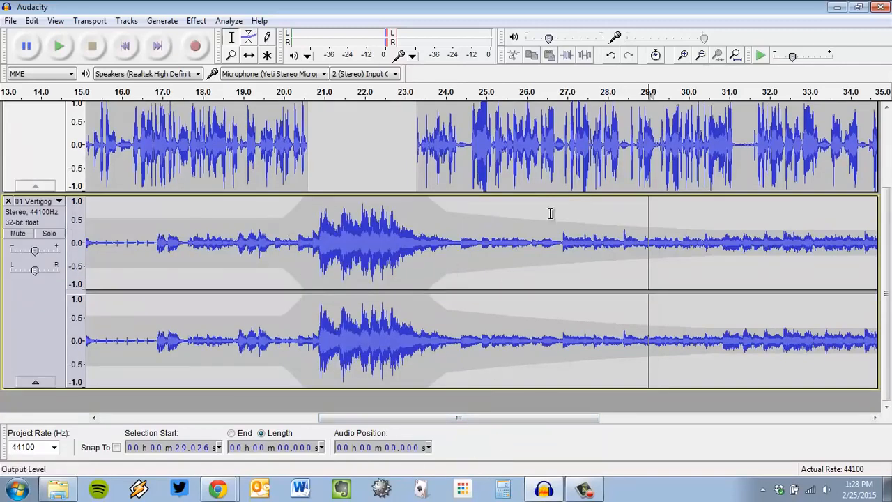
{"action": "left_click", "coordinate": [56, 21]}
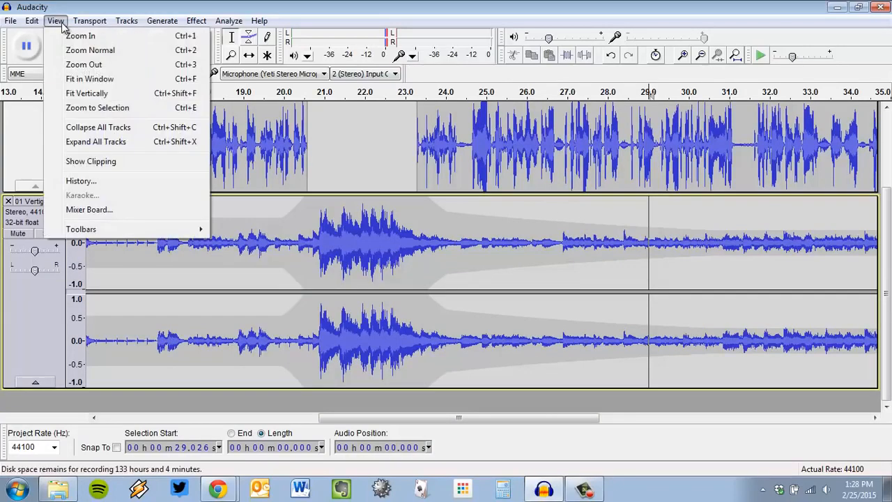
{"action": "left_click", "coordinate": [110, 83]}
{"action": "scroll", "coordinate": [303, 305], "scroll_direction": "up", "scroll_amount": 3}
{"action": "scroll", "coordinate": [374, 223], "scroll_direction": "down", "scroll_amount": 3}
{"action": "scroll", "coordinate": [374, 224], "scroll_direction": "up", "scroll_amount": 3}
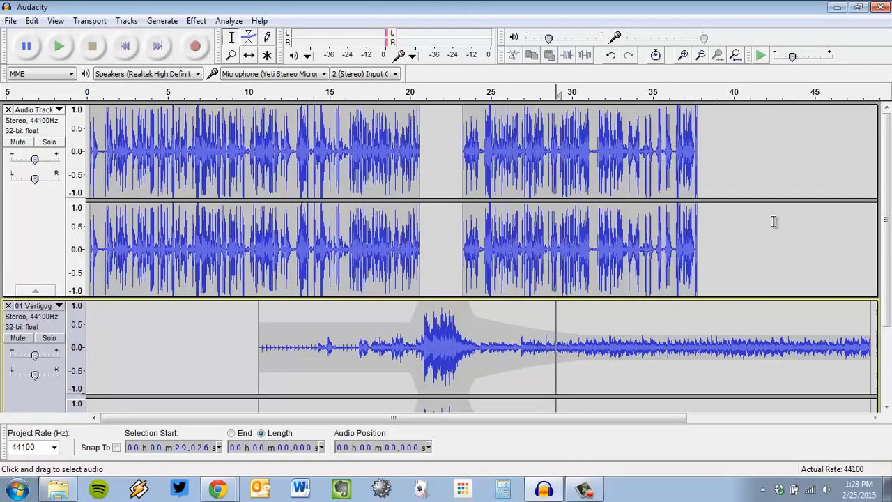
{"action": "scroll", "coordinate": [767, 254], "scroll_direction": "up", "scroll_amount": 3}
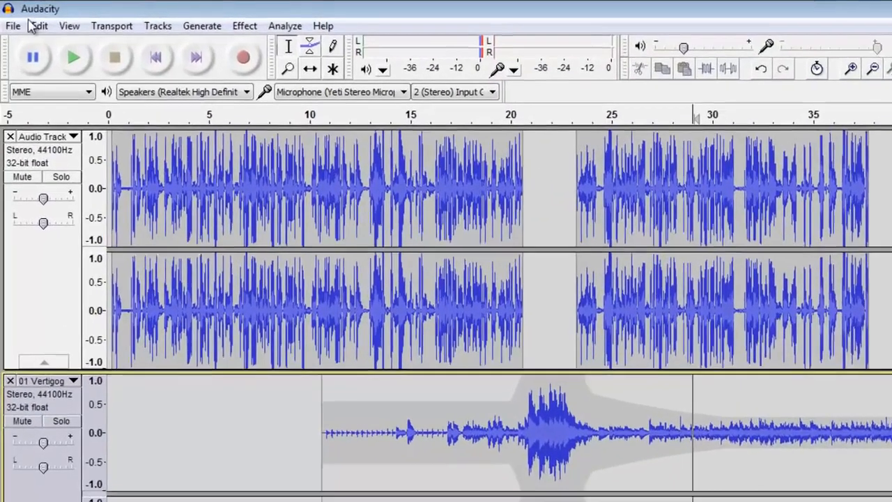
- Save the project to the Desktop as an Audacity project named "test for video"
{"action": "left_click", "coordinate": [14, 26]}
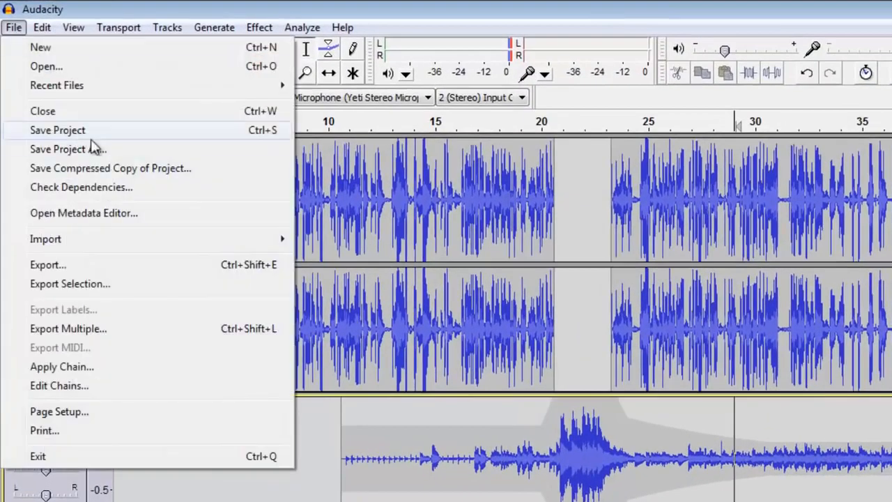
{"action": "left_click", "coordinate": [85, 150]}
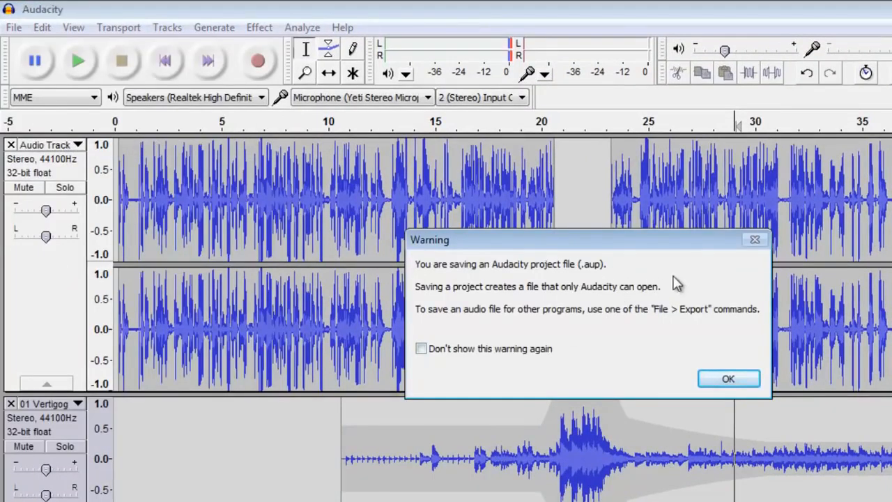
{"action": "left_click", "coordinate": [718, 388]}
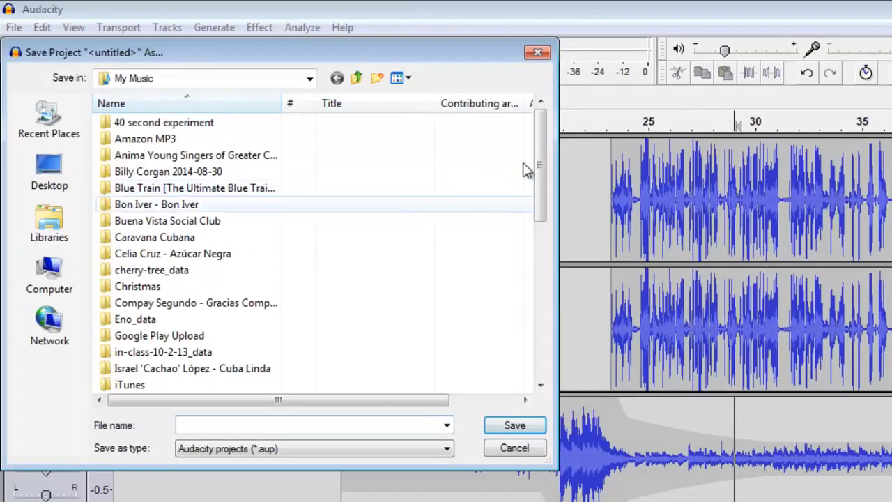
{"action": "left_click", "coordinate": [46, 180]}
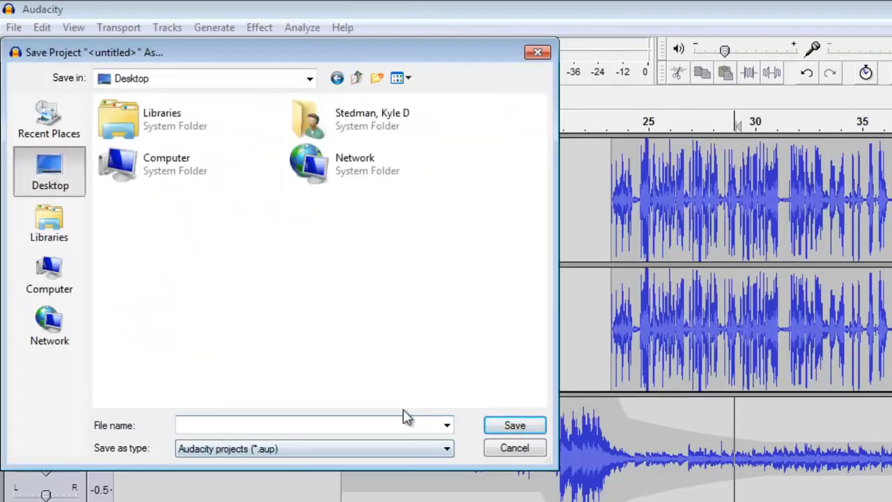
{"action": "type", "text": "test for video"}
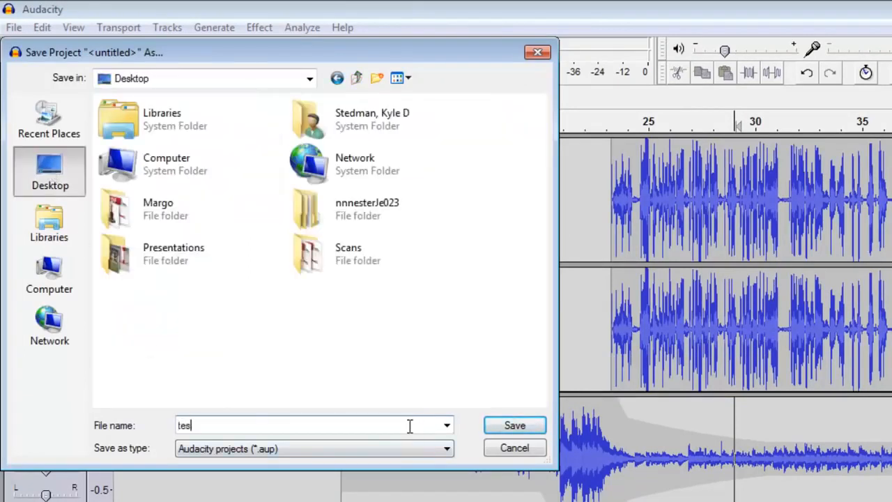
{"action": "key", "text": "Return"}
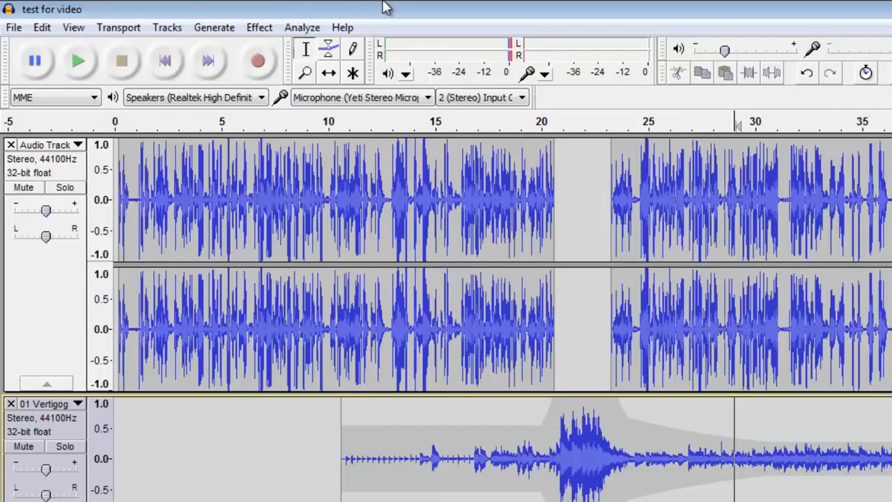
- Set up an export of the whole project as an MP3 file named "test for video" on the Desktop
{"action": "left_click", "coordinate": [6, 32]}
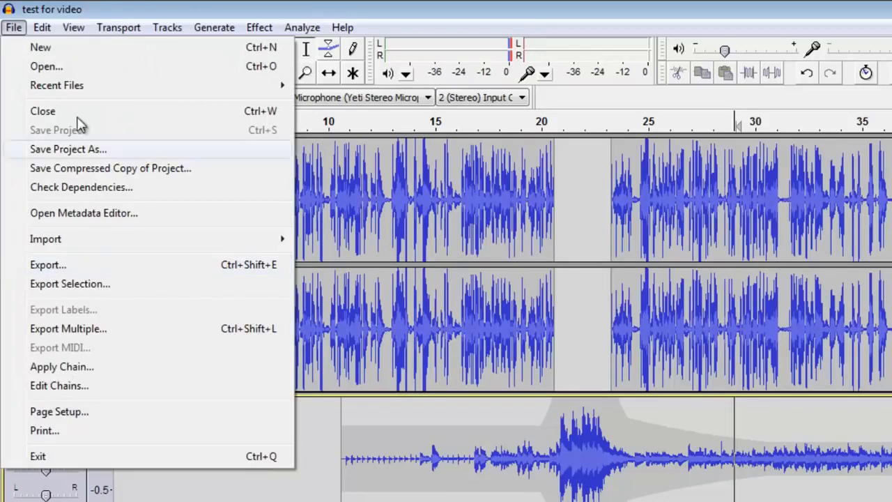
{"action": "left_click", "coordinate": [128, 270]}
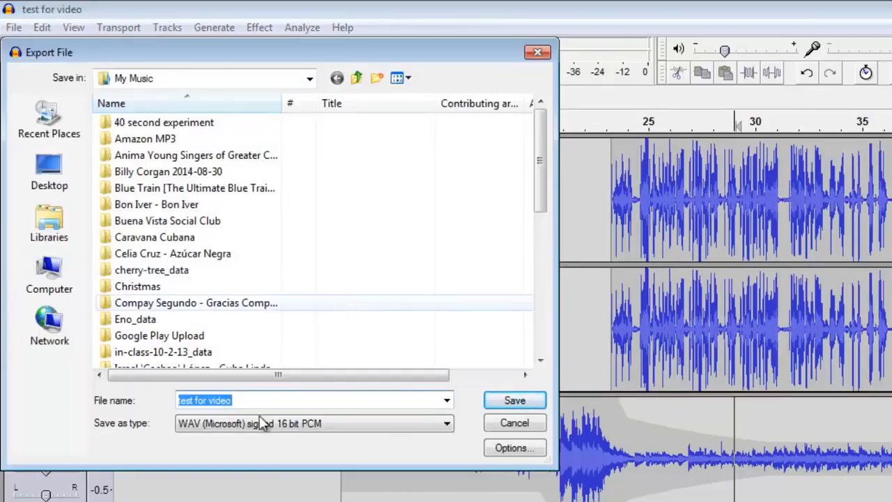
{"action": "left_click", "coordinate": [445, 425]}
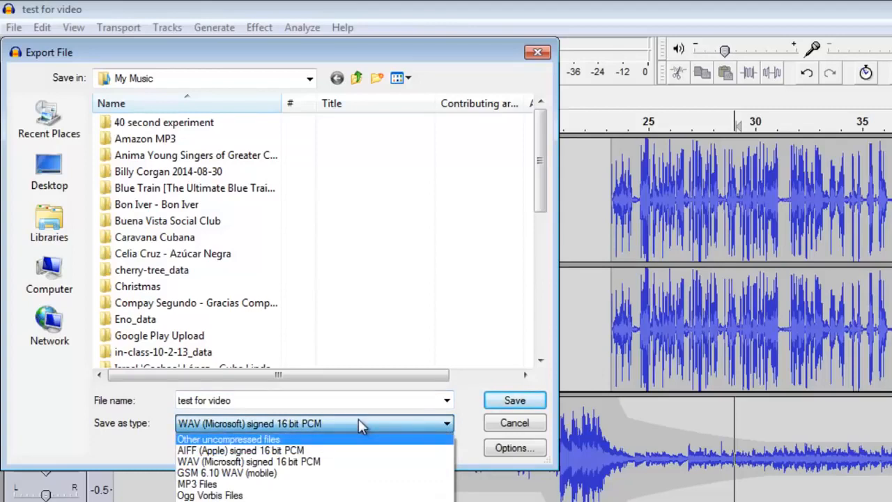
{"action": "left_click", "coordinate": [335, 495]}
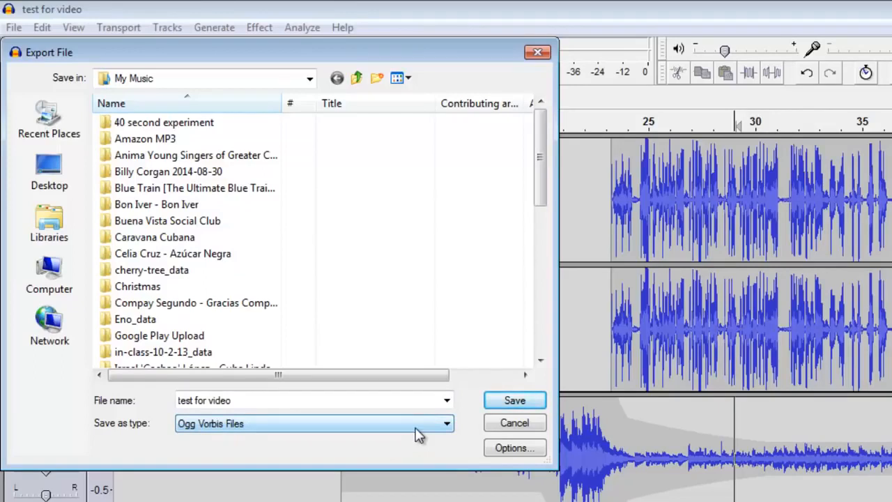
{"action": "left_click", "coordinate": [416, 433]}
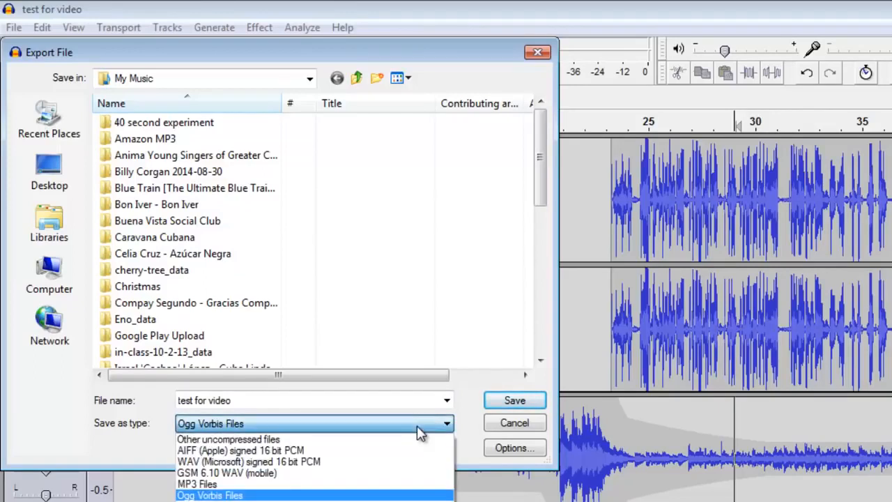
{"action": "left_click", "coordinate": [232, 484]}
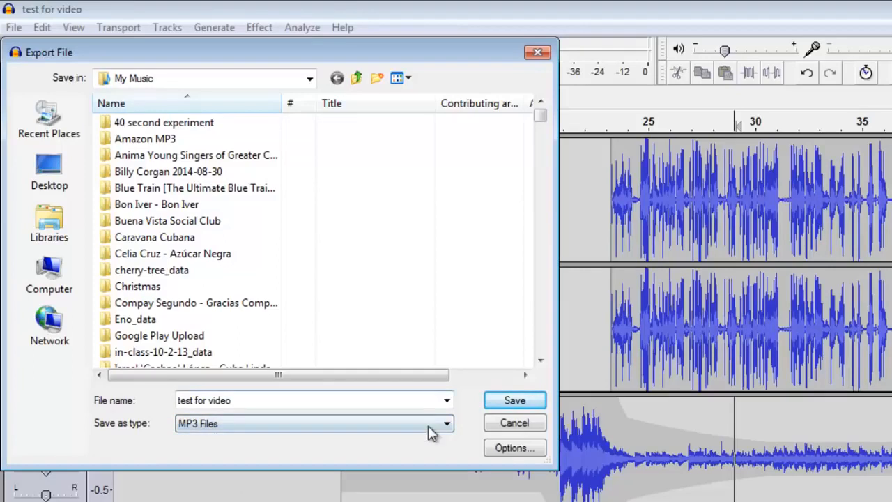
{"action": "left_click", "coordinate": [370, 424]}
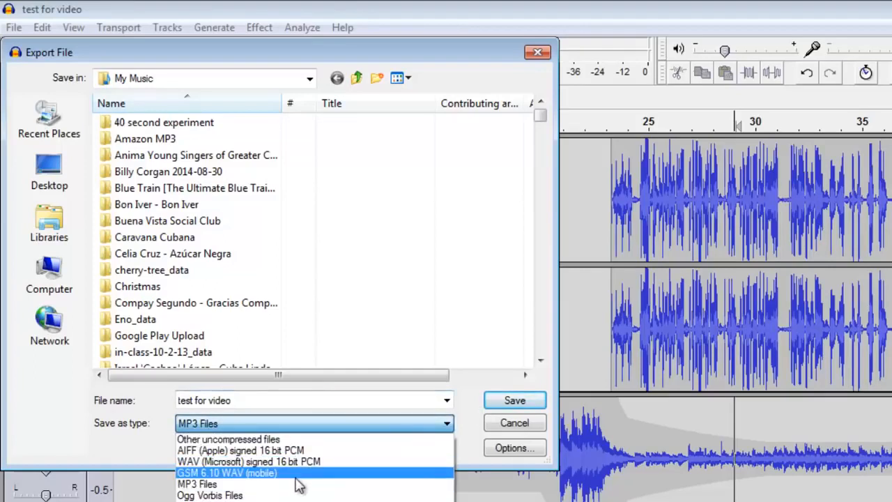
{"action": "left_click", "coordinate": [261, 483]}
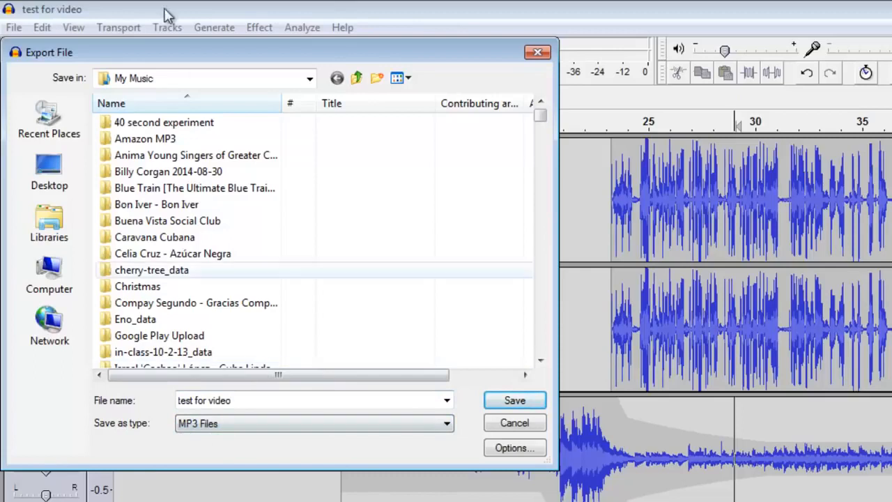
{"action": "left_click", "coordinate": [72, 170]}
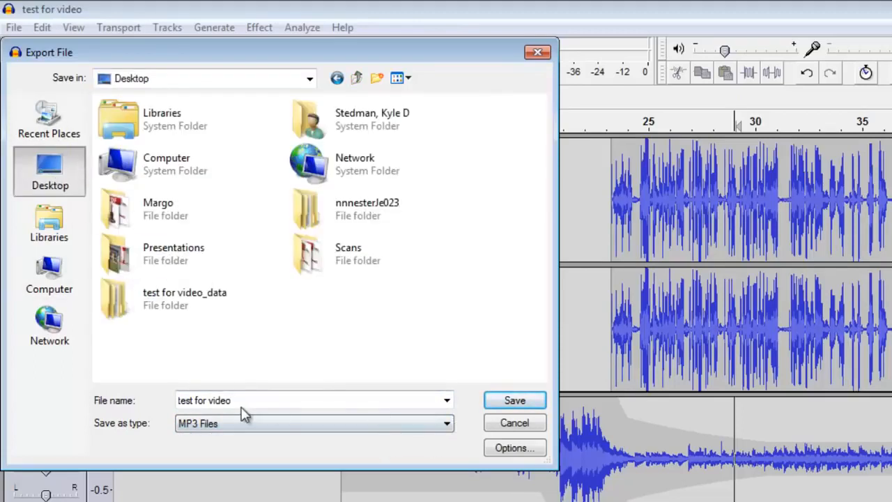
- Set the MP3 quality to 320 kbps and save the export, accepting the mixdown to two stereo channels
{"action": "left_click", "coordinate": [510, 449]}
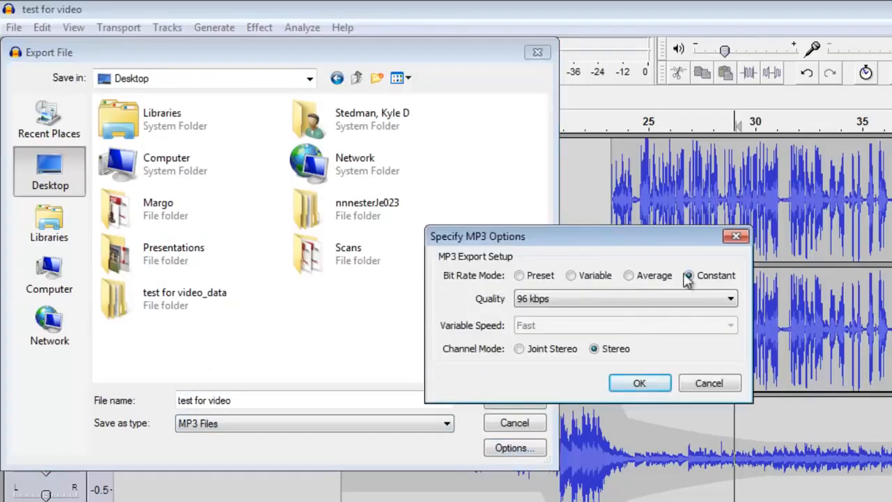
{"action": "left_click", "coordinate": [611, 300]}
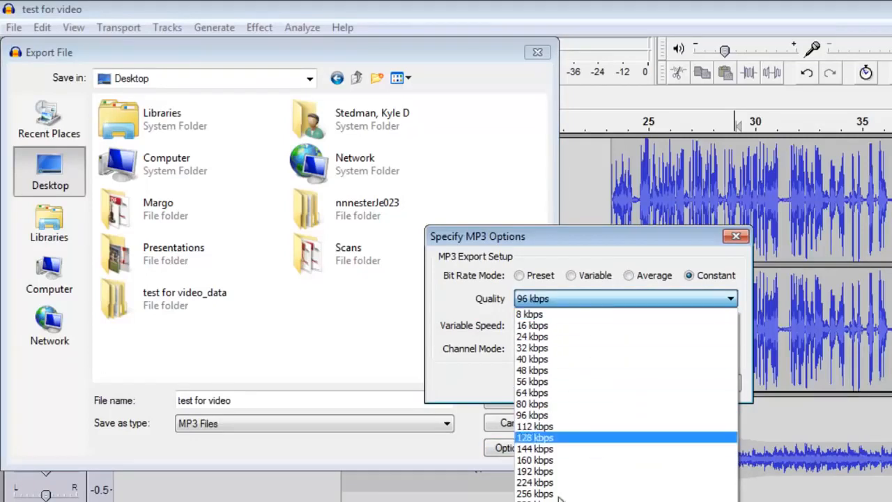
{"action": "left_click", "coordinate": [551, 499]}
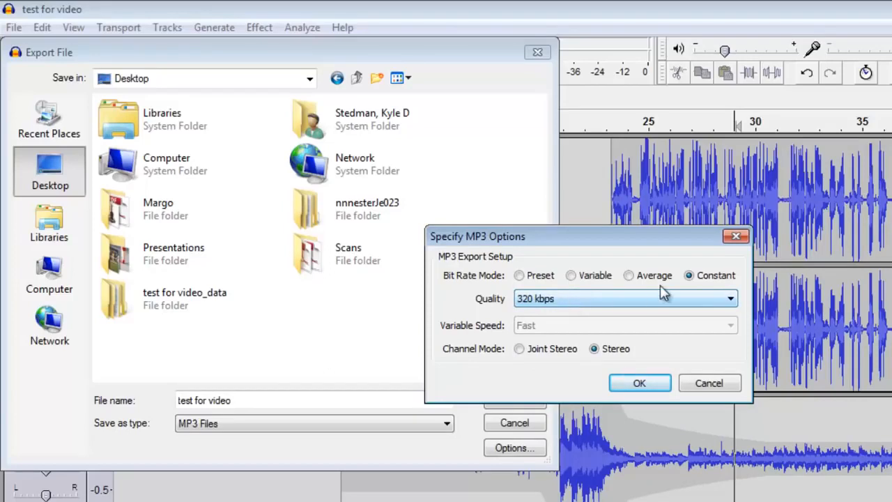
{"action": "left_click", "coordinate": [633, 382]}
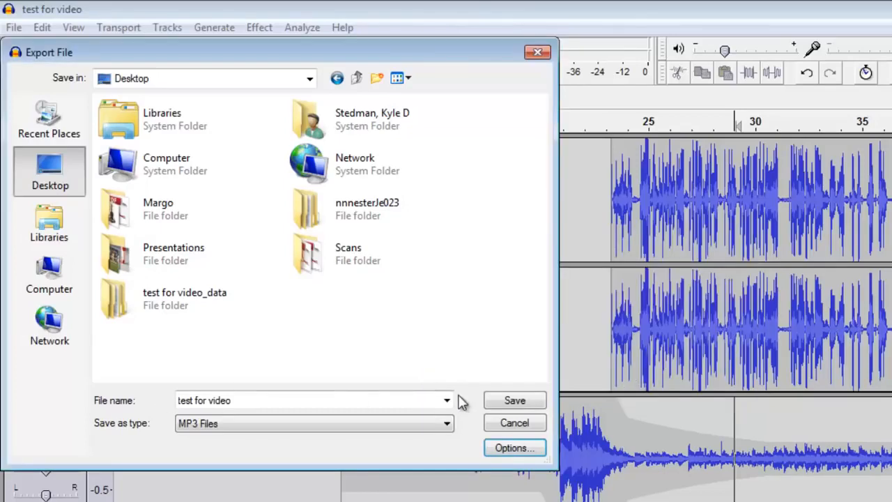
{"action": "left_click", "coordinate": [513, 402]}
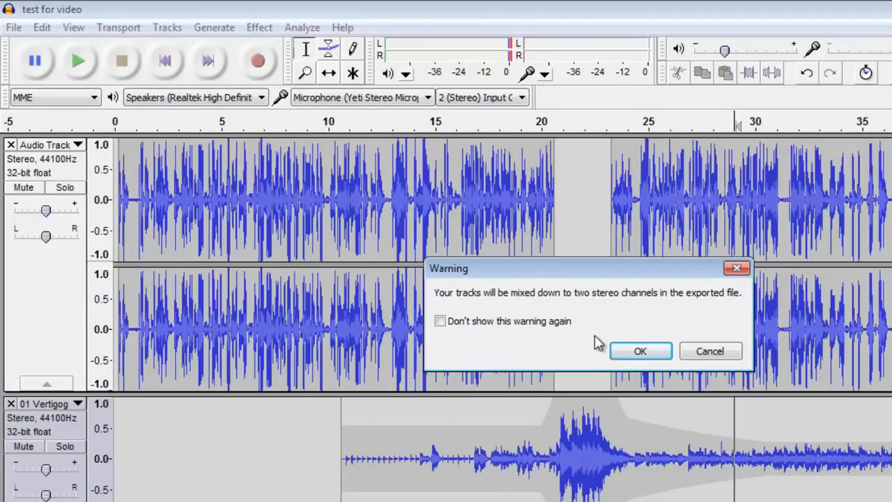
{"action": "left_click", "coordinate": [641, 350]}
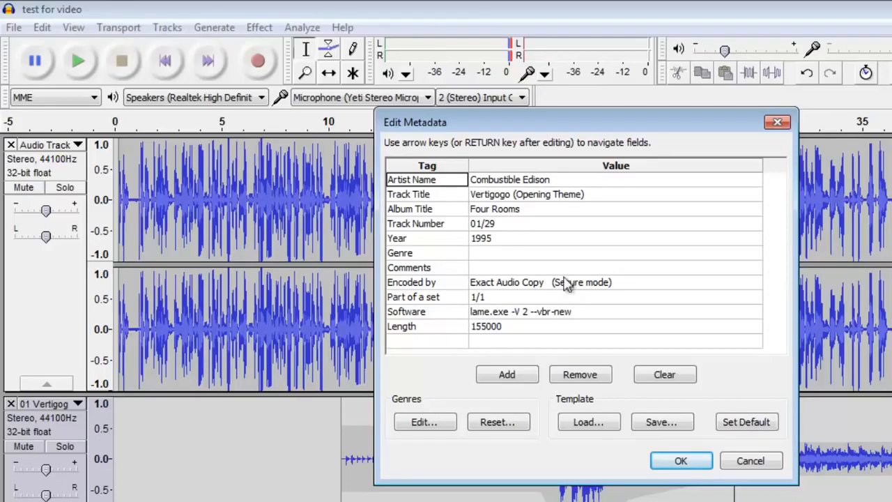
- Clear all the metadata tags carried over from the imported music
{"action": "left_click", "coordinate": [525, 182]}
{"action": "left_click", "coordinate": [516, 197]}
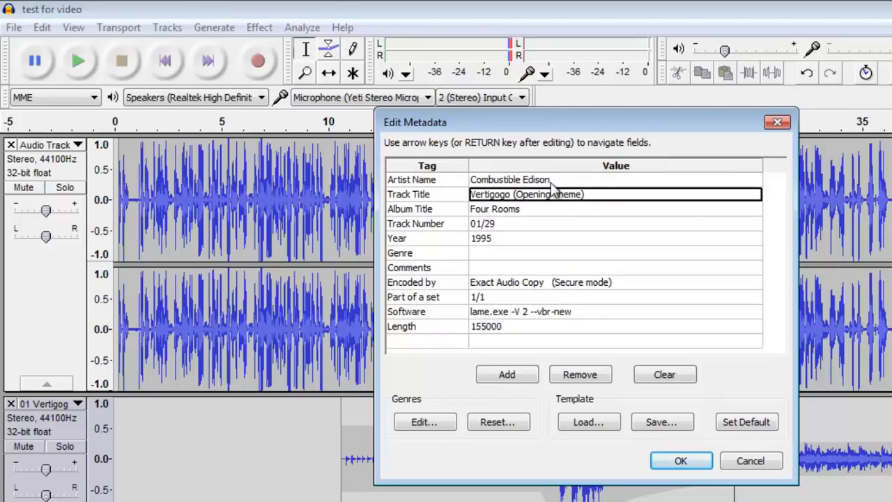
{"action": "left_click", "coordinate": [665, 374]}
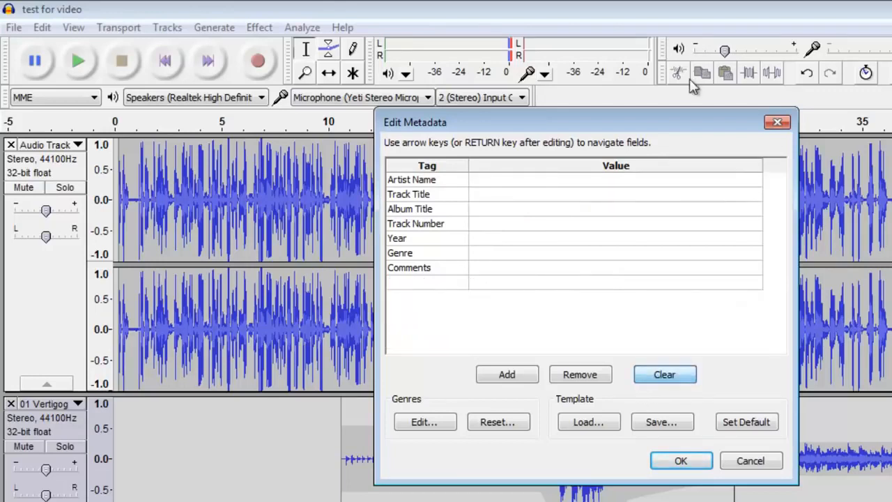
- Enter the creator's full name as the artist name and "Test for Video" as the track title
{"action": "left_click", "coordinate": [598, 184]}
{"action": "type", "text": "Kyle Stedman"}
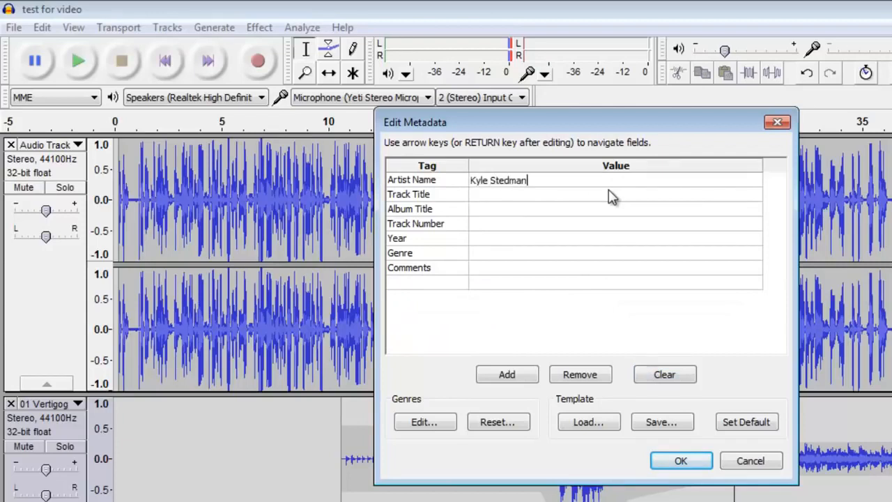
{"action": "key", "text": "Return"}
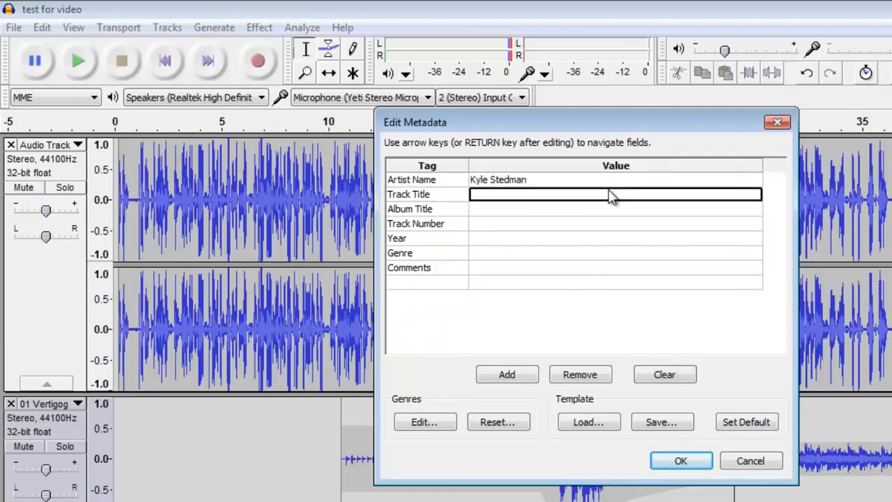
{"action": "type", "text": "Test for Video"}
{"action": "key", "text": "Return"}
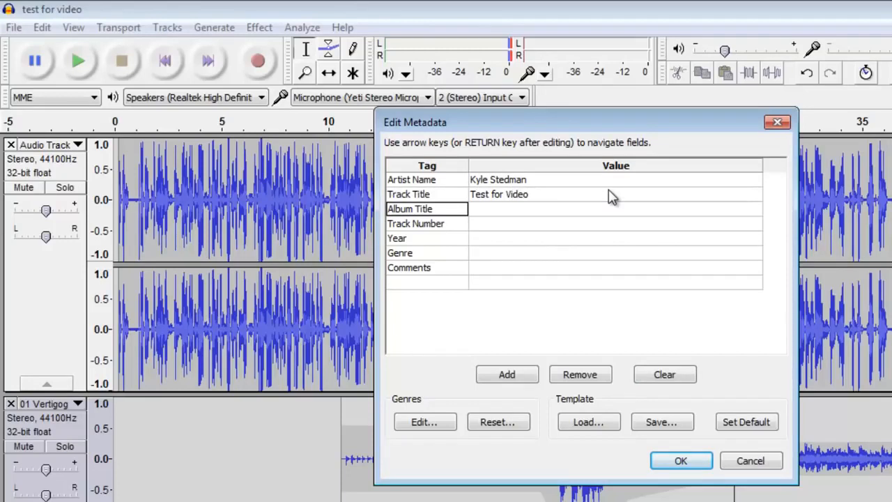
- Set the year to 2015 and the genre to "Audio Testing", and confirm the metadata to run the MP3 export
{"action": "left_click", "coordinate": [575, 240]}
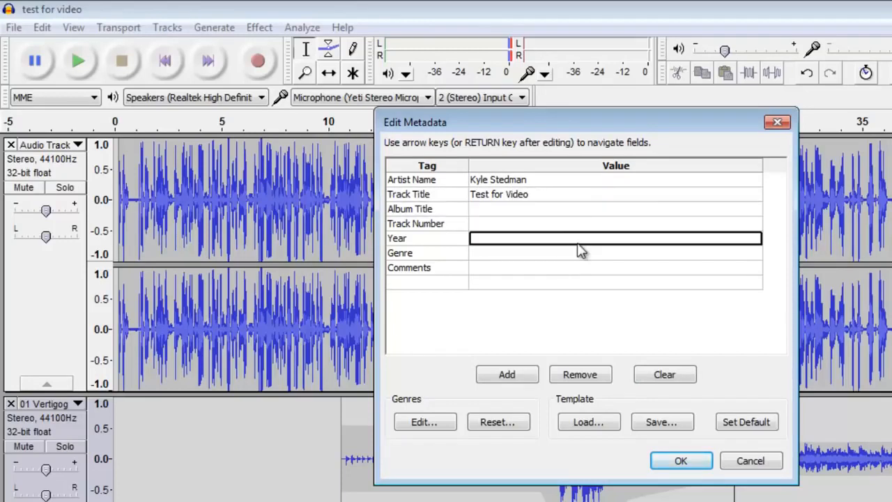
{"action": "type", "text": "2015"}
{"action": "key", "text": "Return"}
{"action": "left_click", "coordinate": [574, 251]}
{"action": "key", "text": "BackSpace"}
{"action": "key", "text": "BackSpace"}
{"action": "key", "text": "BackSpace"}
{"action": "key", "text": "BackSpace"}
{"action": "type", "text": "Audio Testing"}
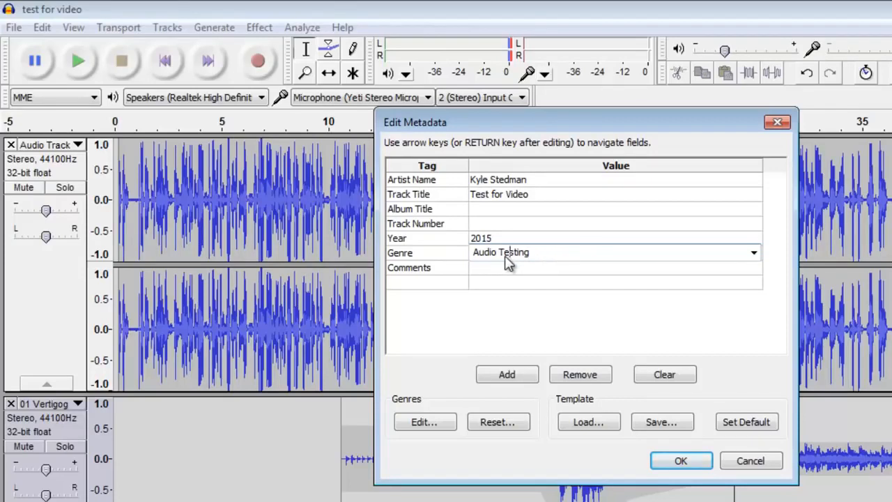
{"action": "key", "text": "Return"}
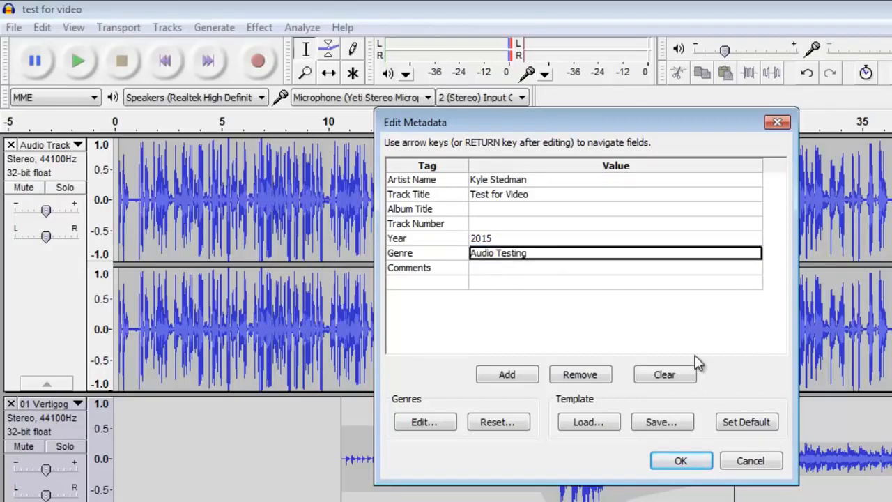
{"action": "left_click", "coordinate": [679, 461]}
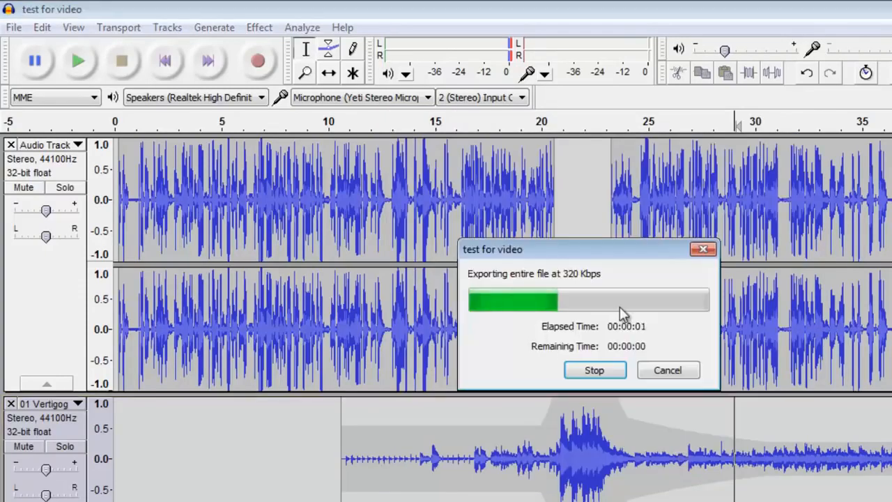